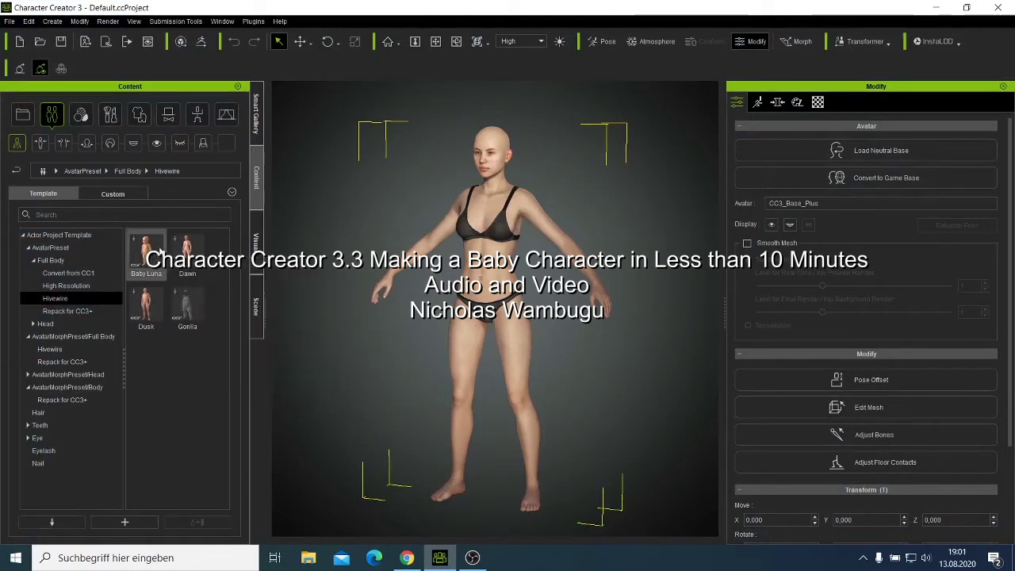
Step: Apply the Hivewire Baby Luna full-body avatar preset to the character, including its morphs, eye elements, teeth, facial profile, materials and textures
double_click(159, 252)
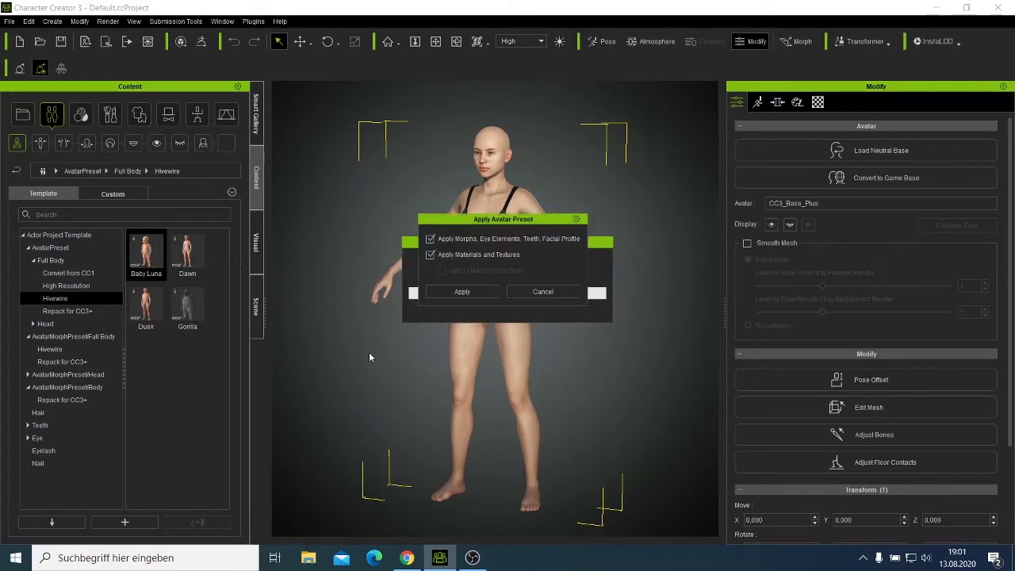
left_click(456, 292)
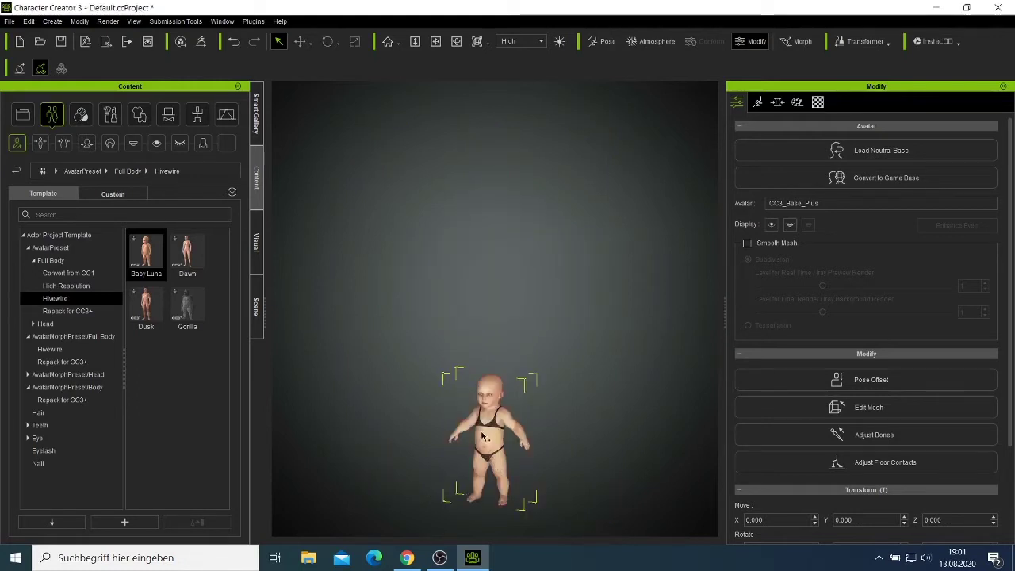
Step: Delete the bra from the baby character
left_click(436, 41)
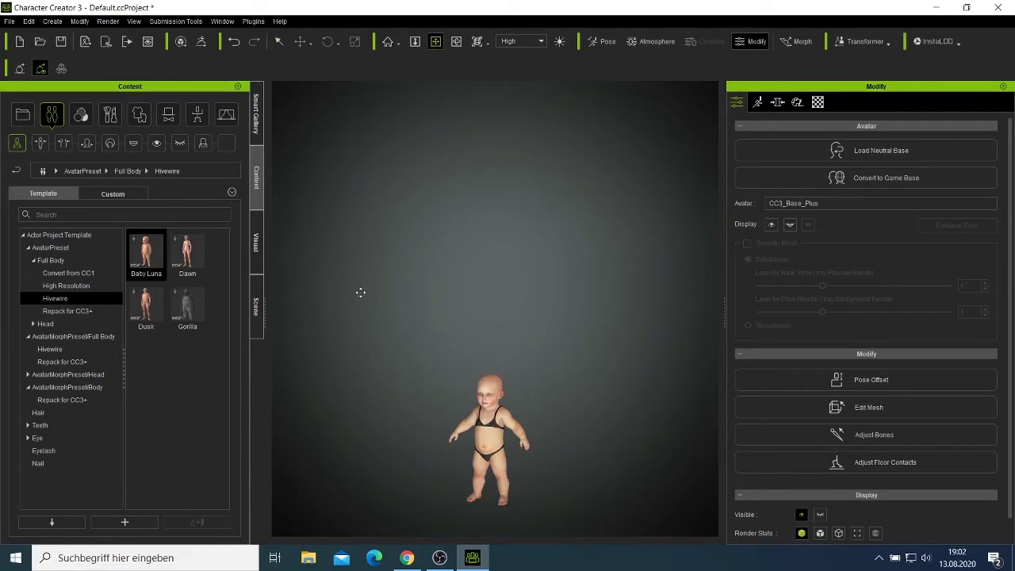
left_click_drag(490, 429, 486, 269)
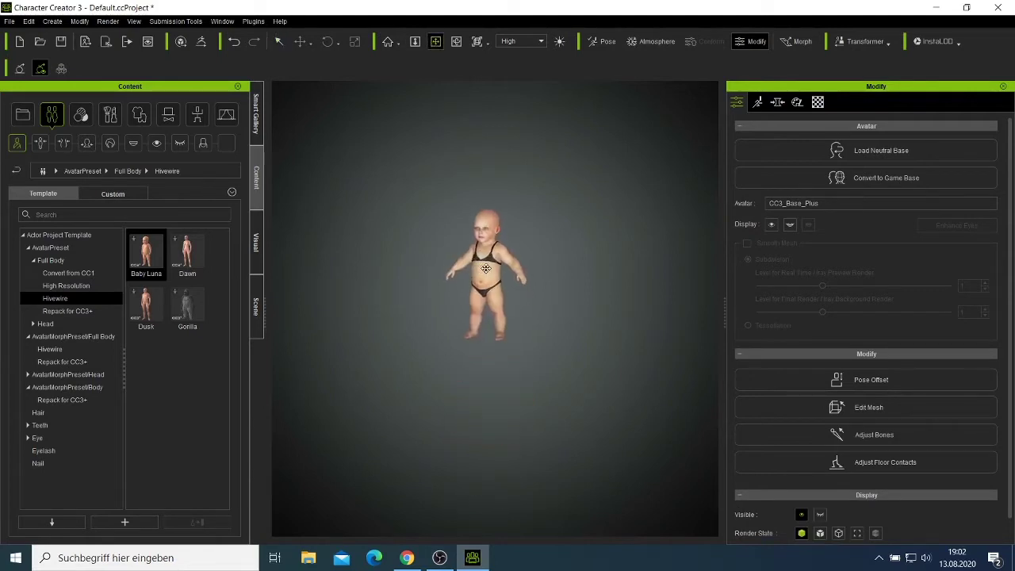
scroll(486, 269, "up", 10)
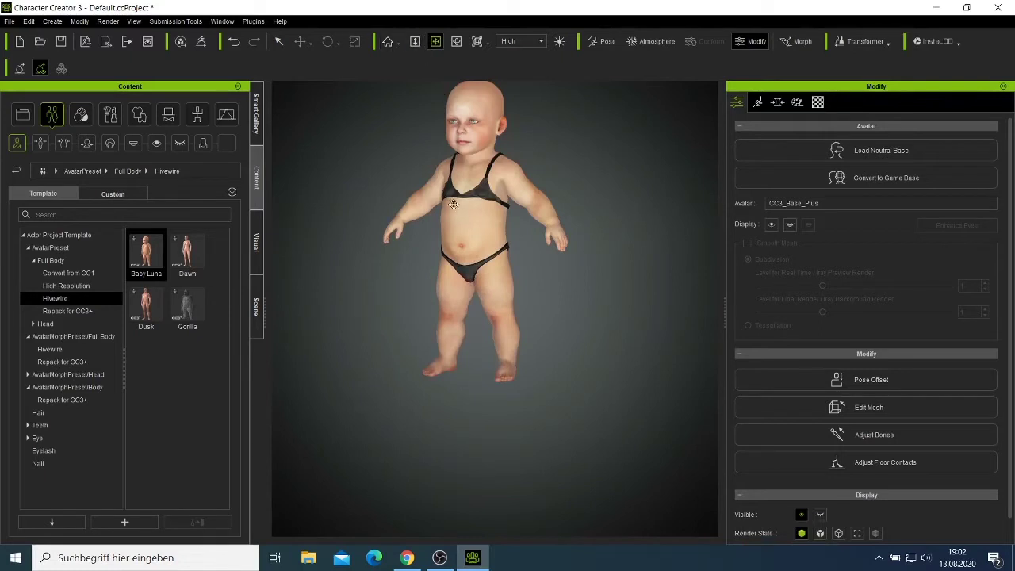
left_click_drag(459, 214, 481, 249)
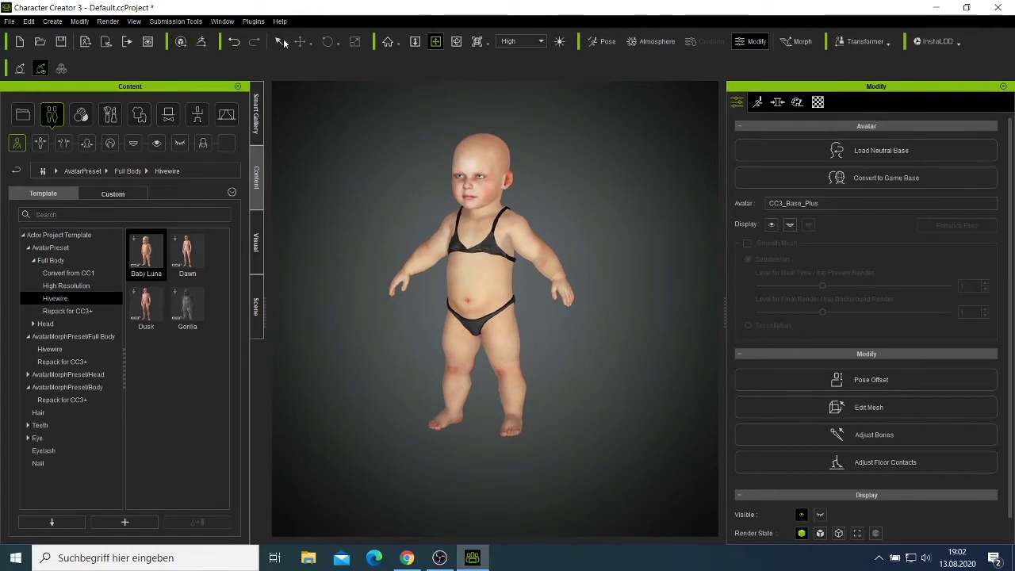
left_click(279, 41)
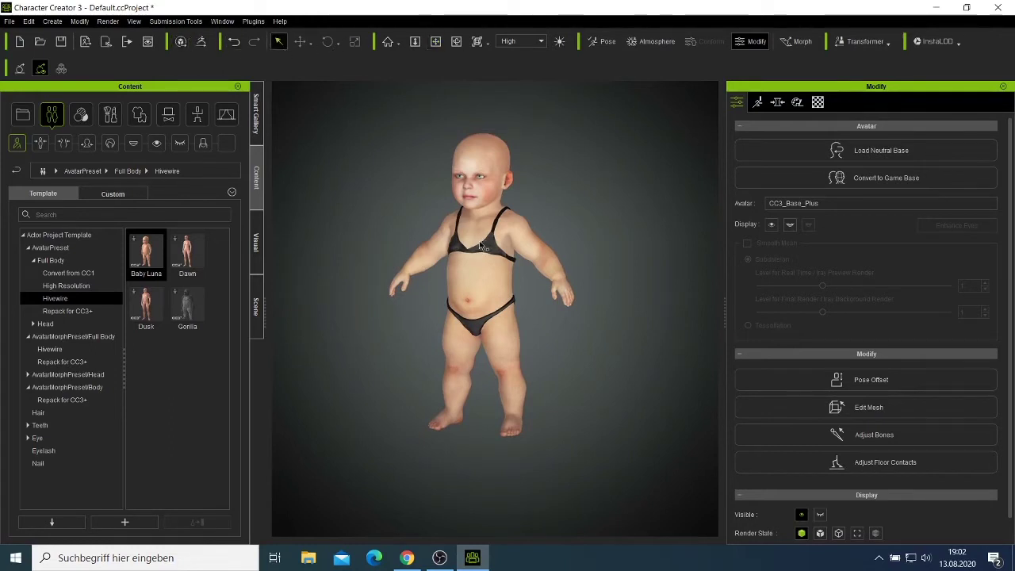
left_click(491, 246)
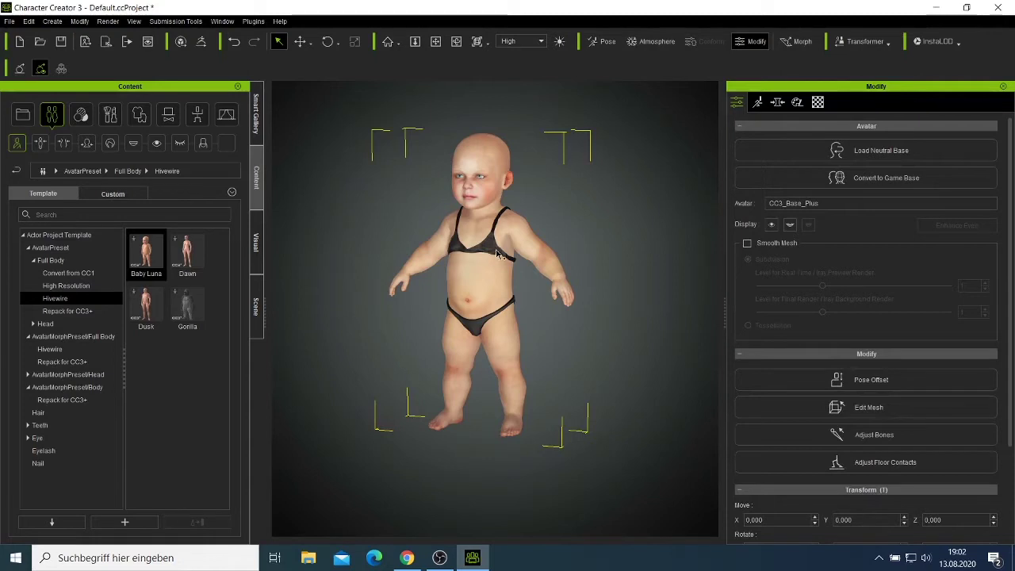
left_click(498, 254)
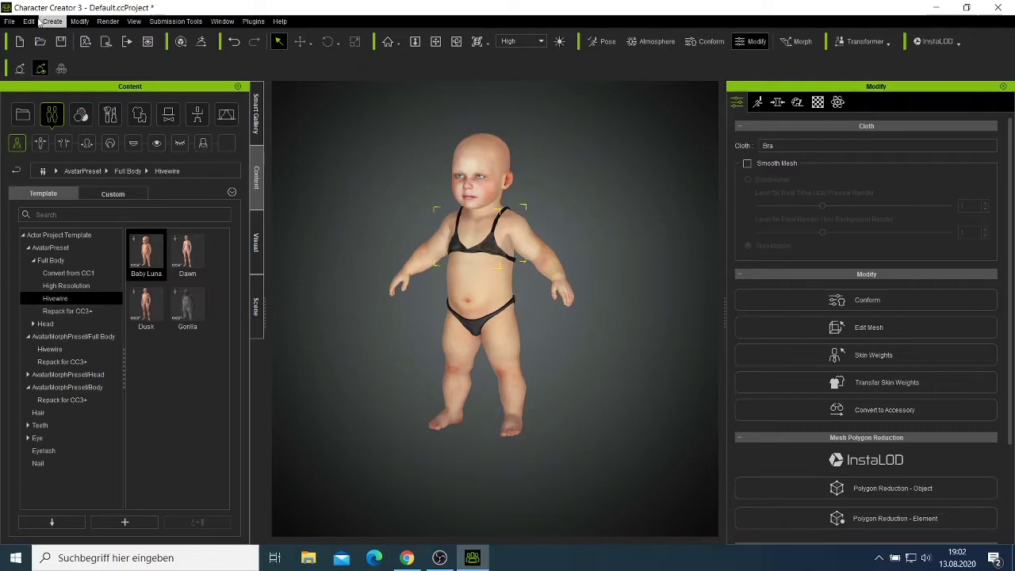
left_click(34, 22)
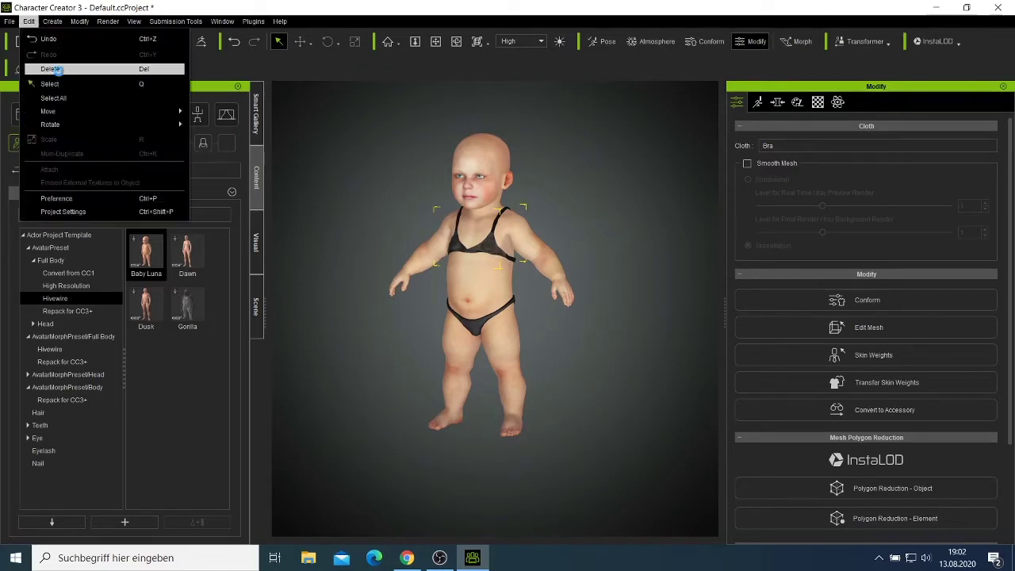
left_click(56, 70)
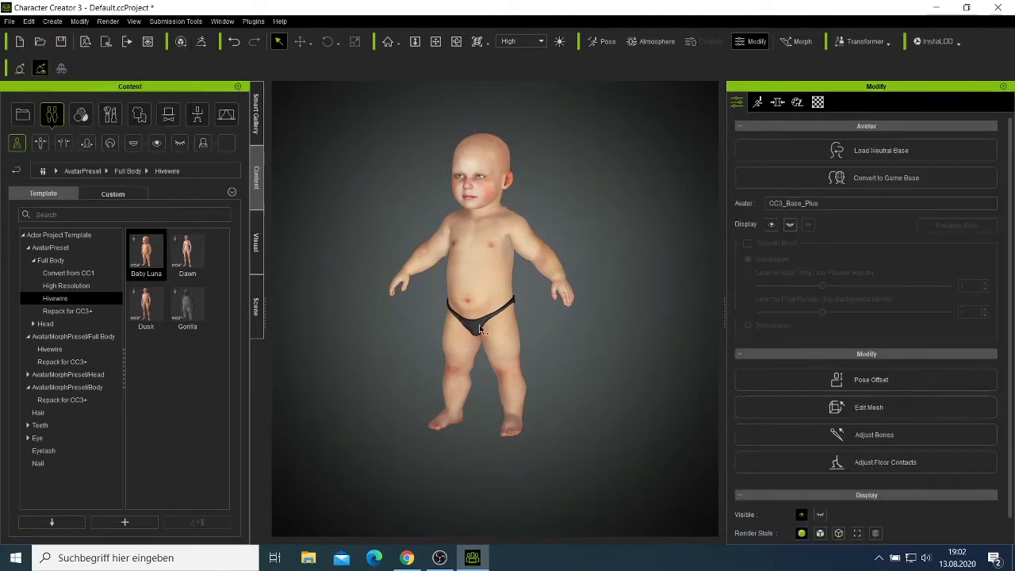
Step: Delete the underwear bottoms from the baby character
left_click(480, 328)
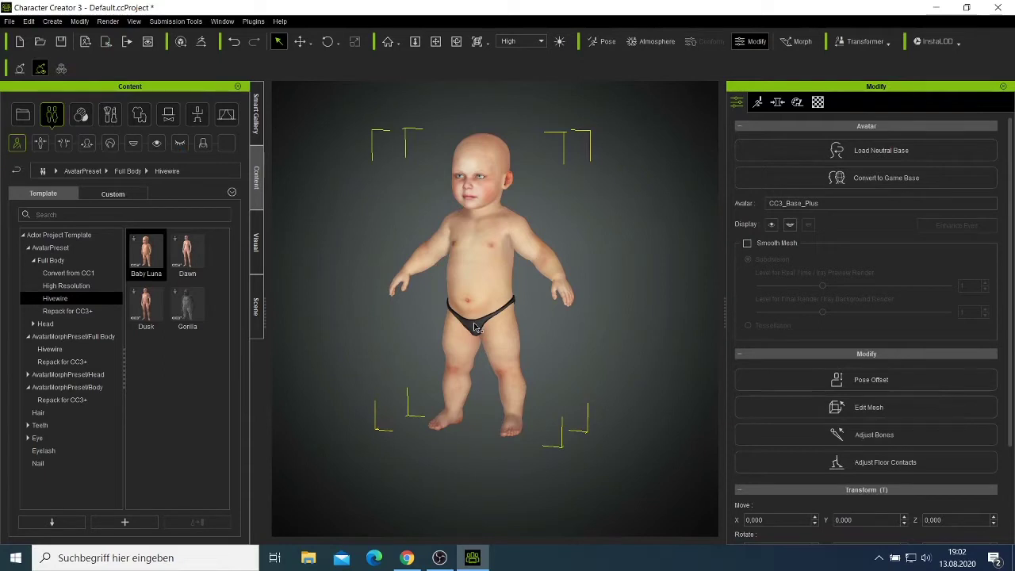
left_click(476, 326)
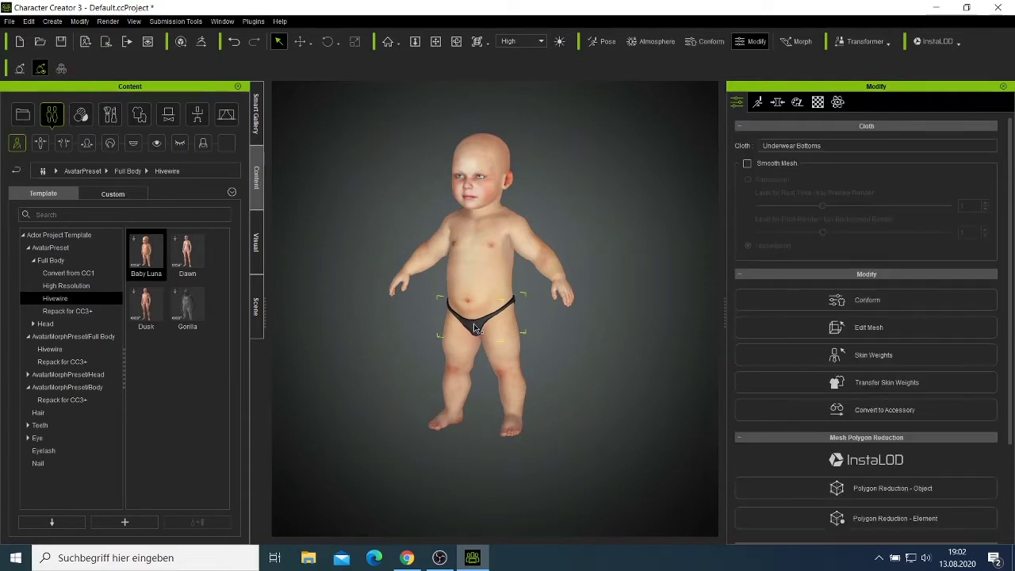
left_click(29, 21)
left_click(56, 70)
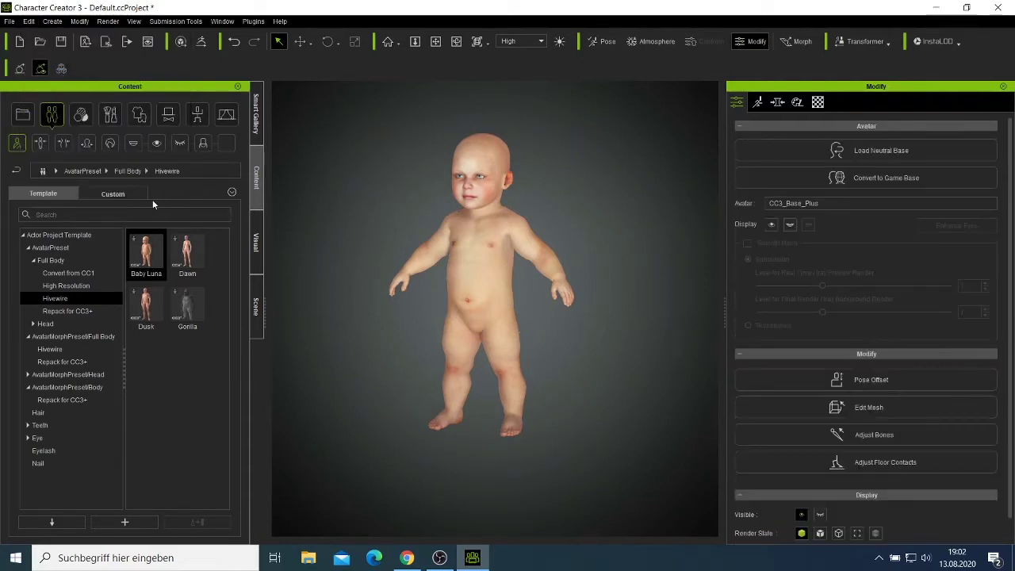
Step: Dress the baby in Boxers_A from the underwear clothing templates
scroll(432, 275, "up", 2)
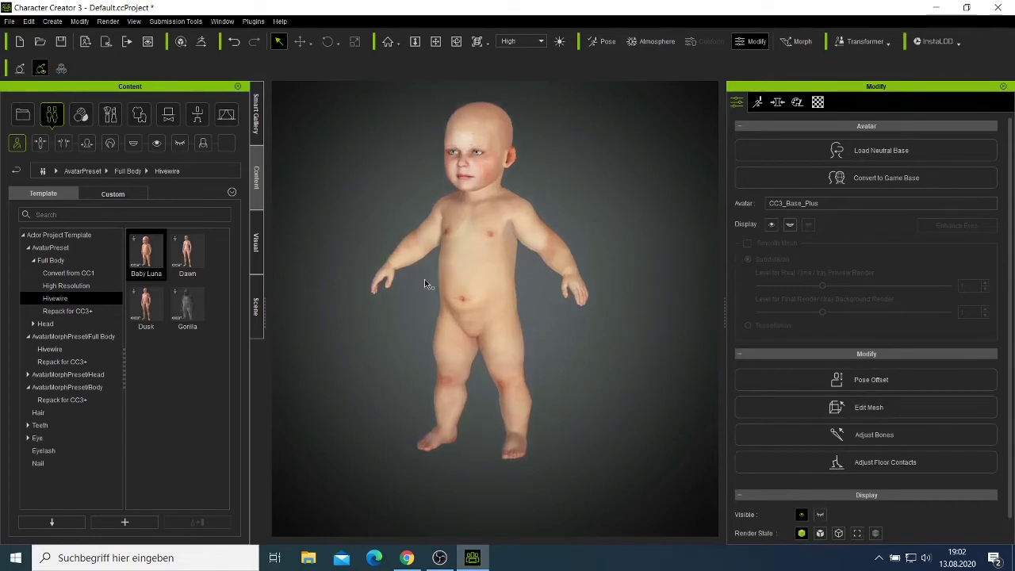
left_click(436, 41)
mouse_move(459, 252)
left_mouse_down()
mouse_move(464, 296)
mouse_move(462, 271)
left_mouse_up()
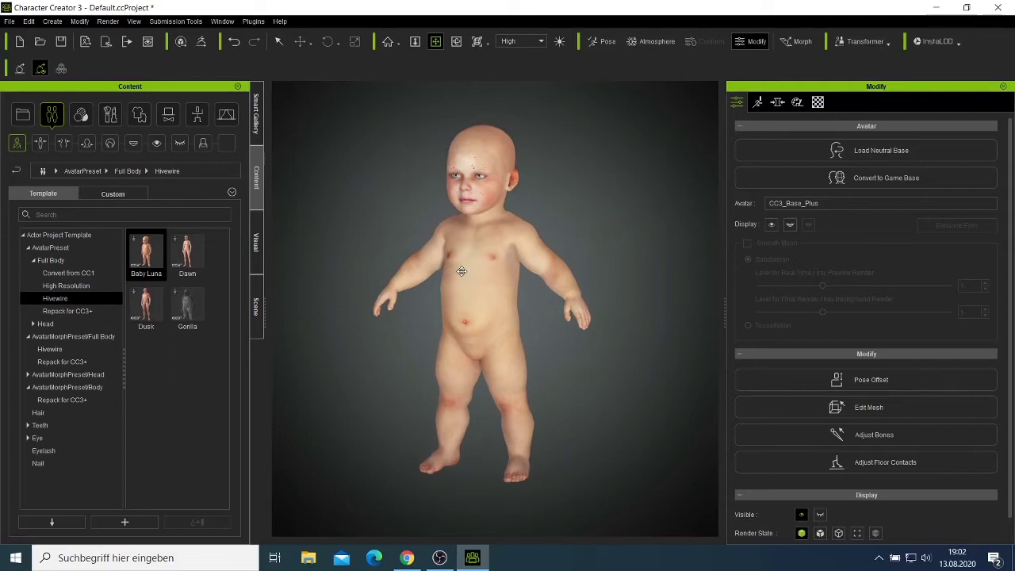
left_click(135, 118)
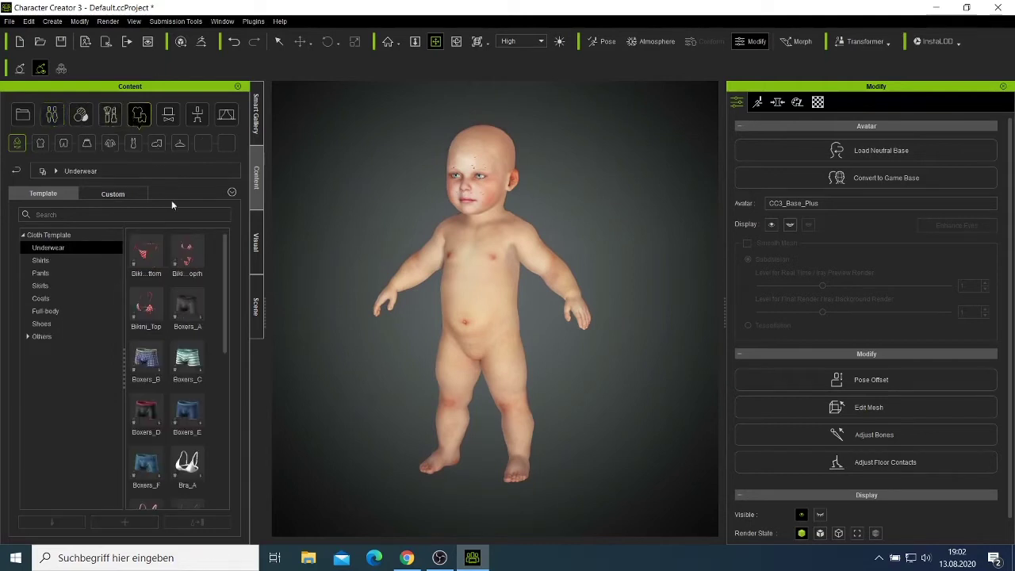
double_click(194, 325)
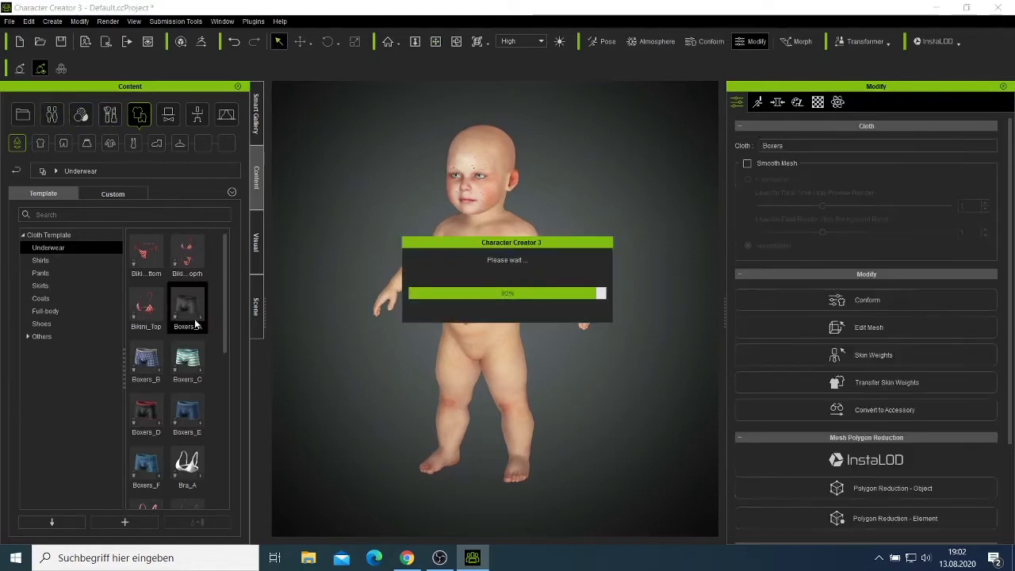
Step: Add the white Spaghetti-strap Top from the shirt templates to the baby
scroll(186, 371, "down", 5)
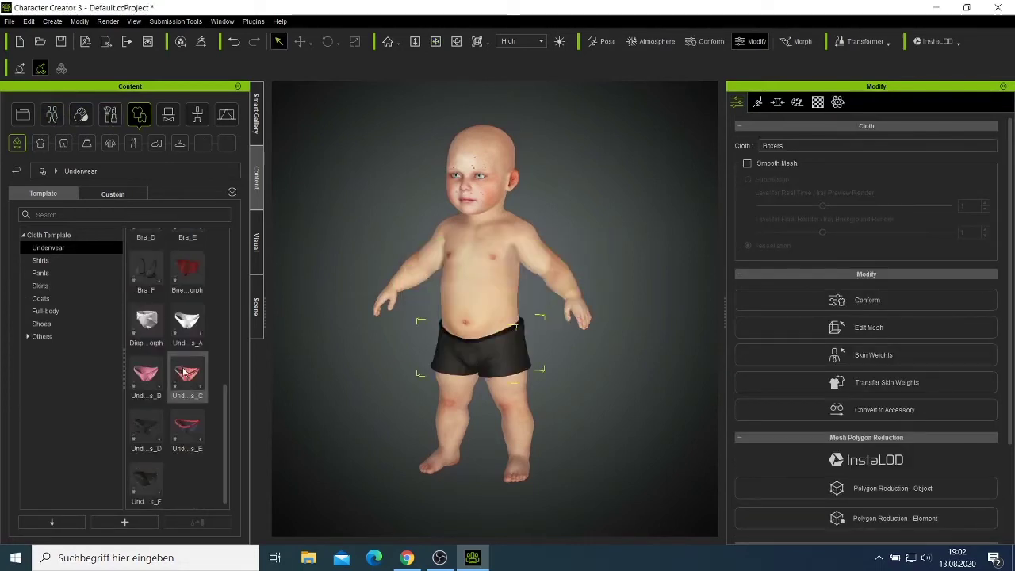
left_click(52, 263)
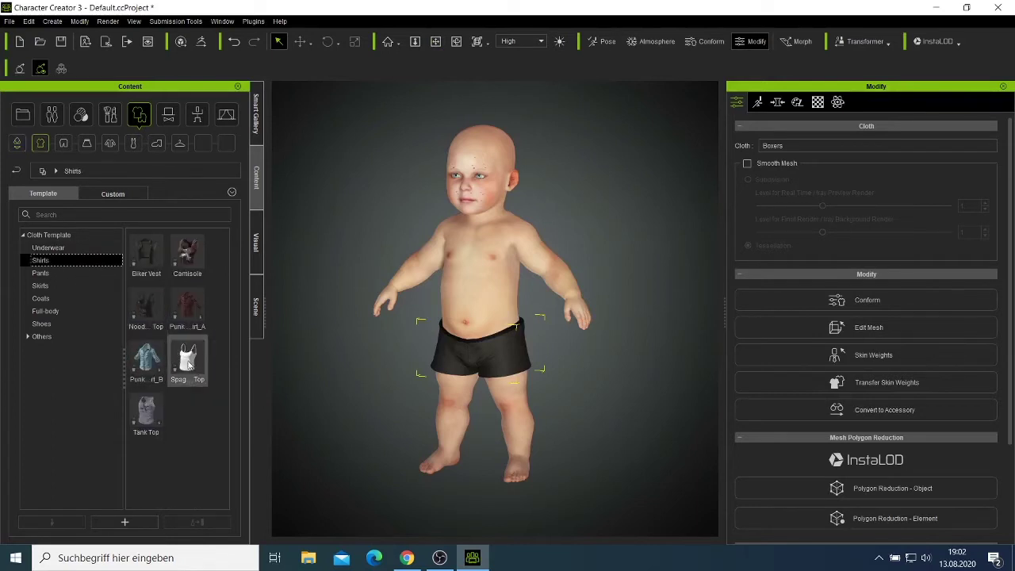
double_click(196, 372)
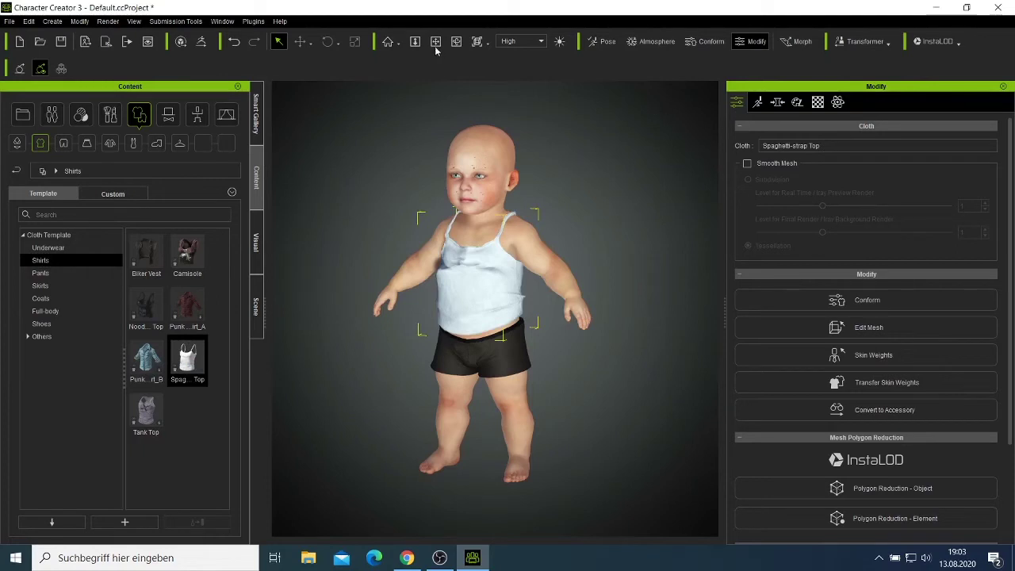
Step: Try the CC3+ Neutral Female morph at 12 on the baby, and set the CC3+ Katherine head morph to 81
left_click(777, 102)
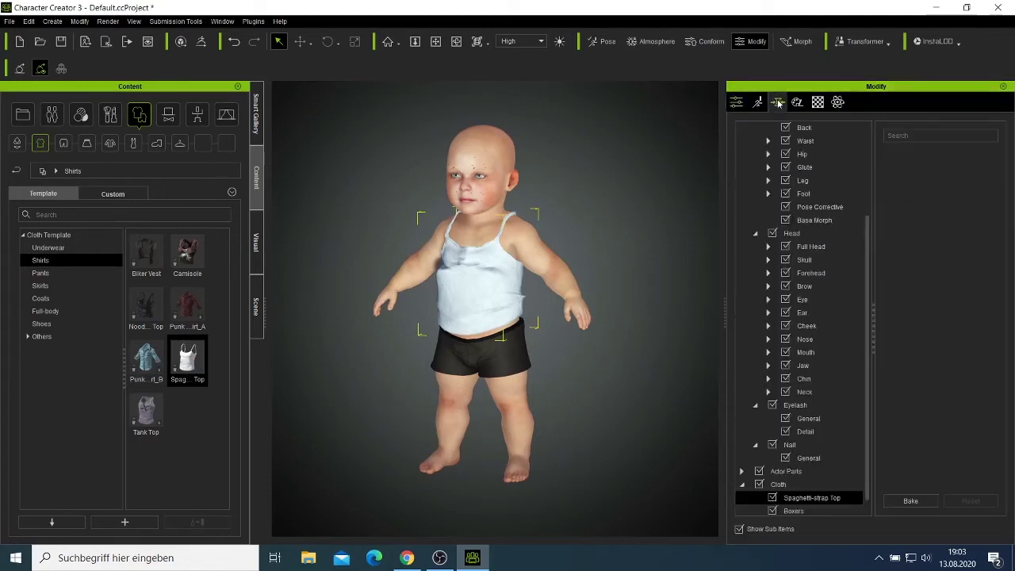
left_click(477, 190)
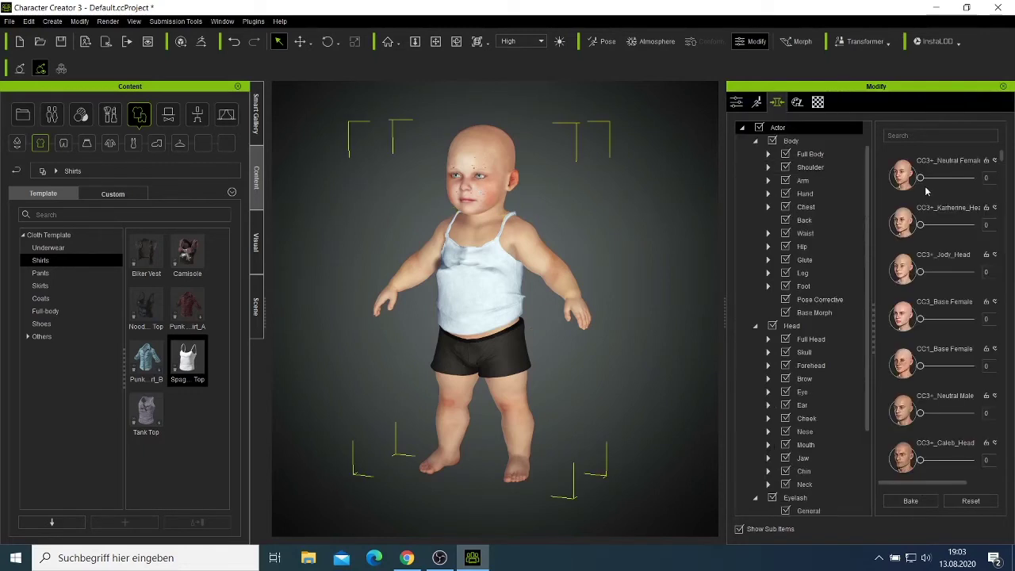
mouse_move(920, 181)
left_mouse_down()
mouse_move(991, 192)
mouse_move(907, 188)
left_mouse_up()
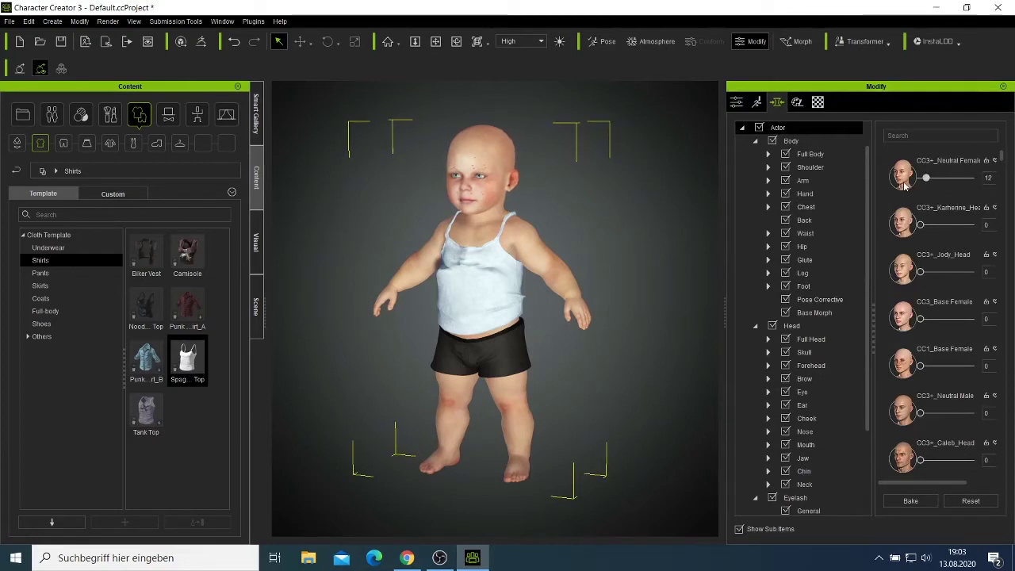
left_click(957, 228)
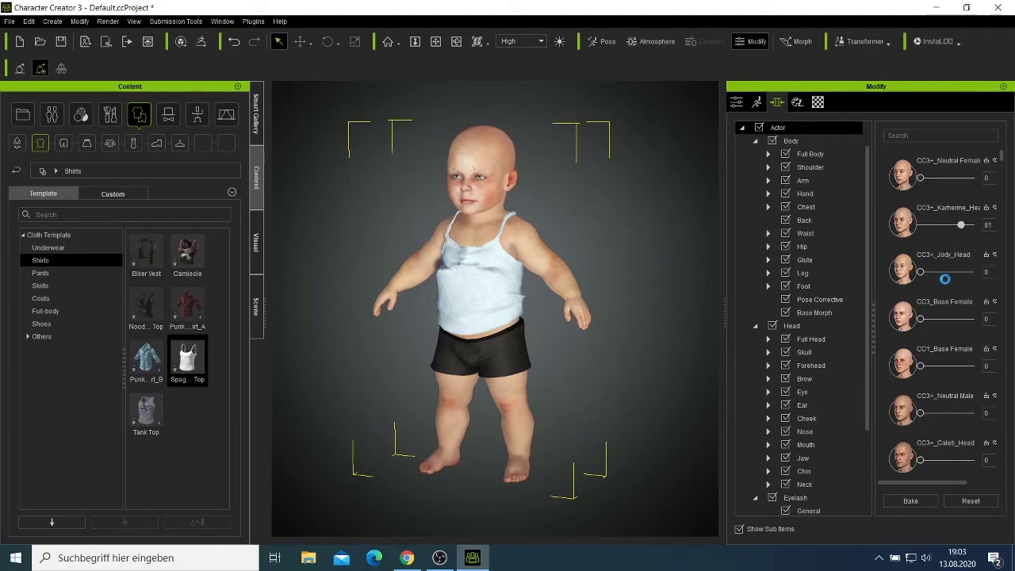
Step: Look through the avatar's remaining head morphs, motion options, material and texture settings, and general attributes
scroll(930, 388, "down", 5)
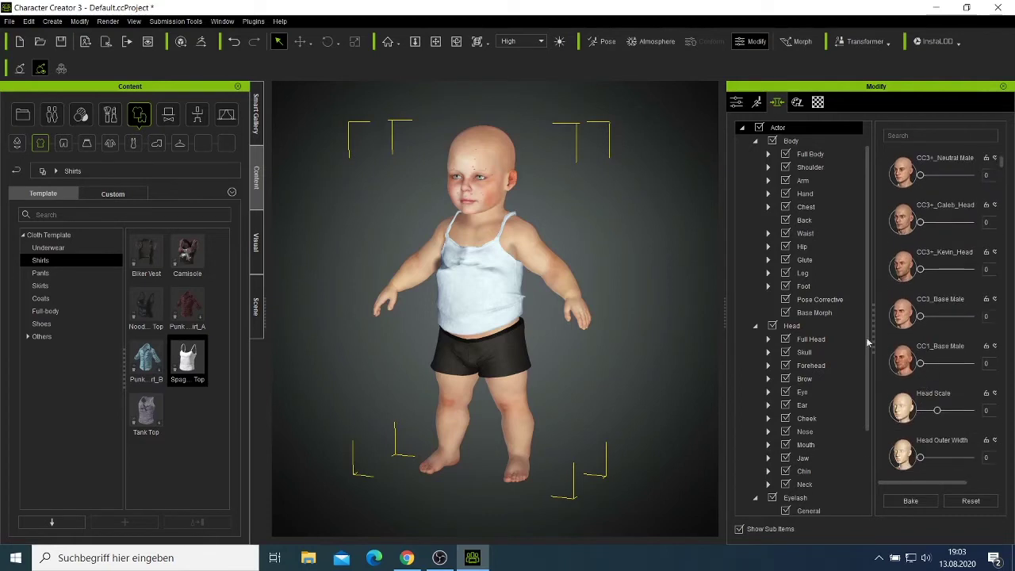
left_click(756, 103)
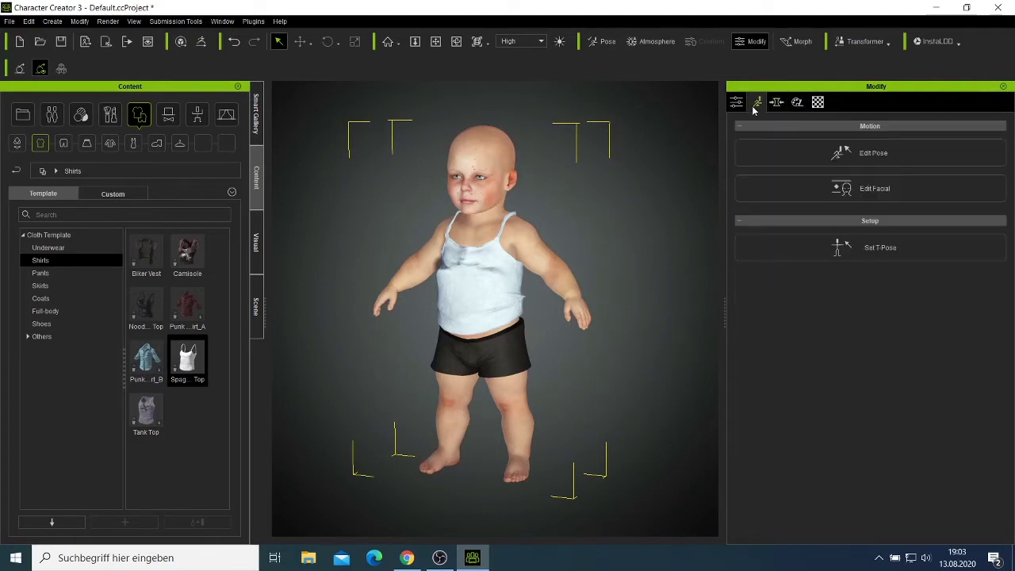
left_click(820, 103)
scroll(876, 376, "down", 3)
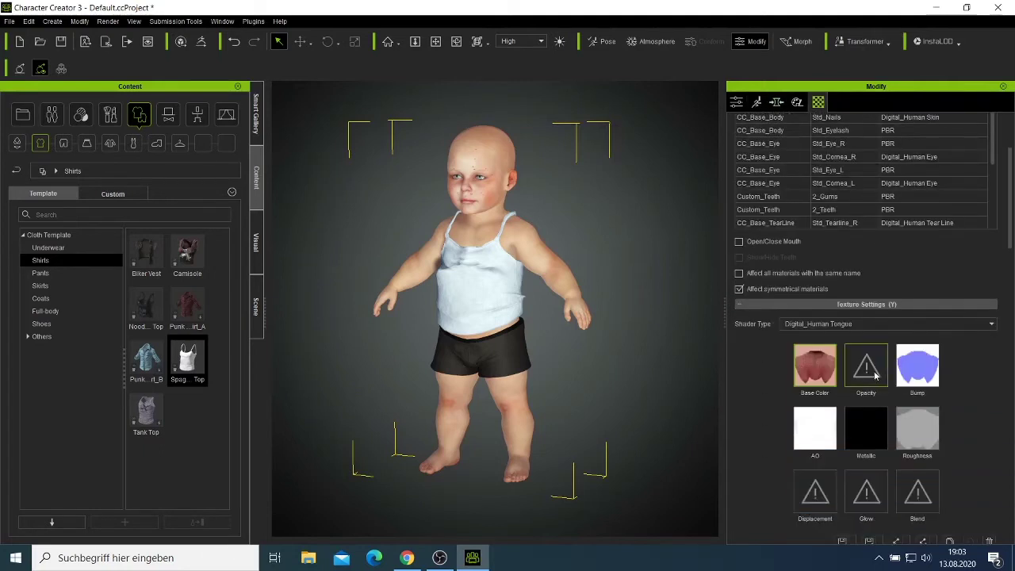
scroll(876, 376, "up", 3)
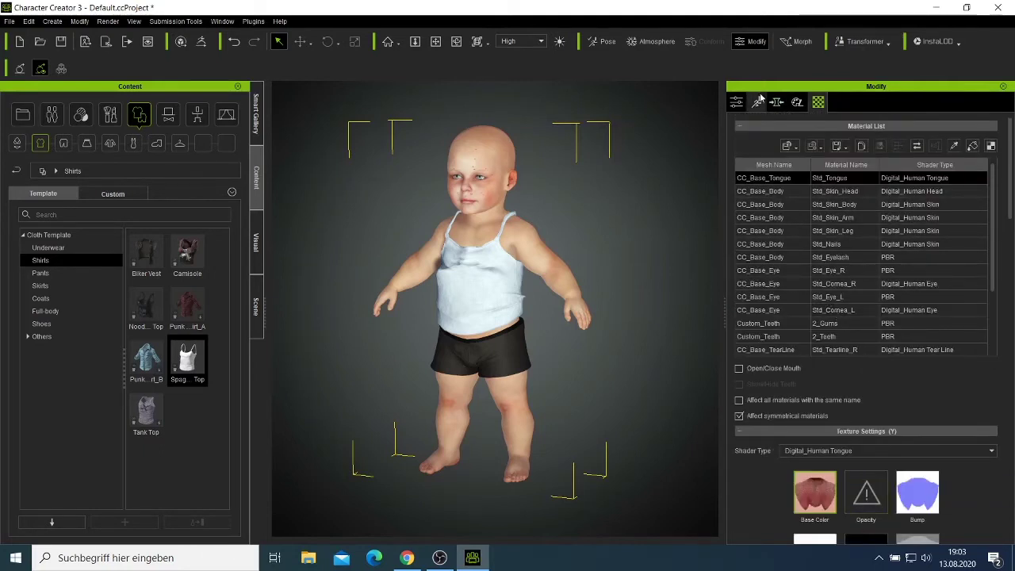
left_click(737, 102)
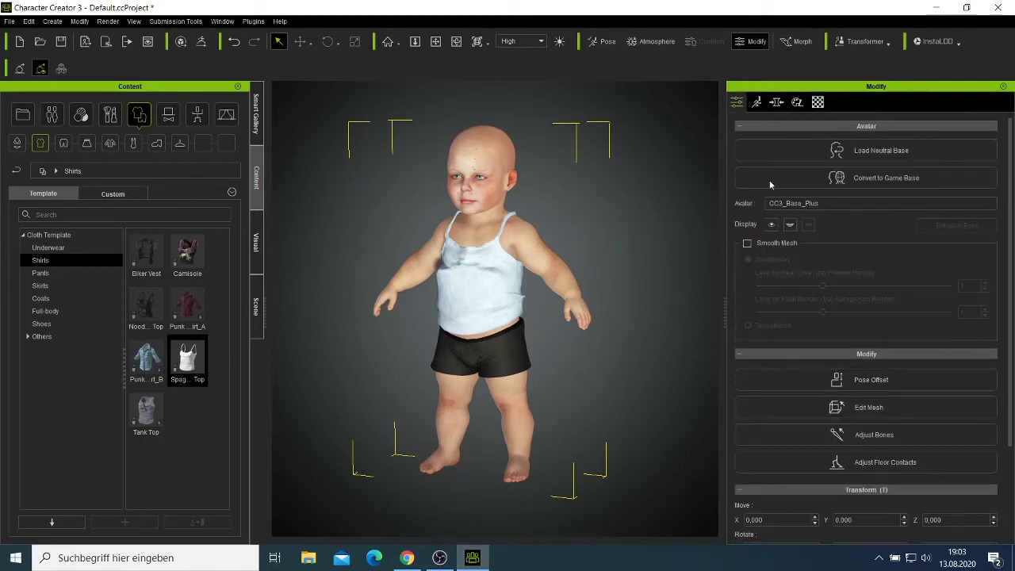
scroll(831, 317, "down", 2)
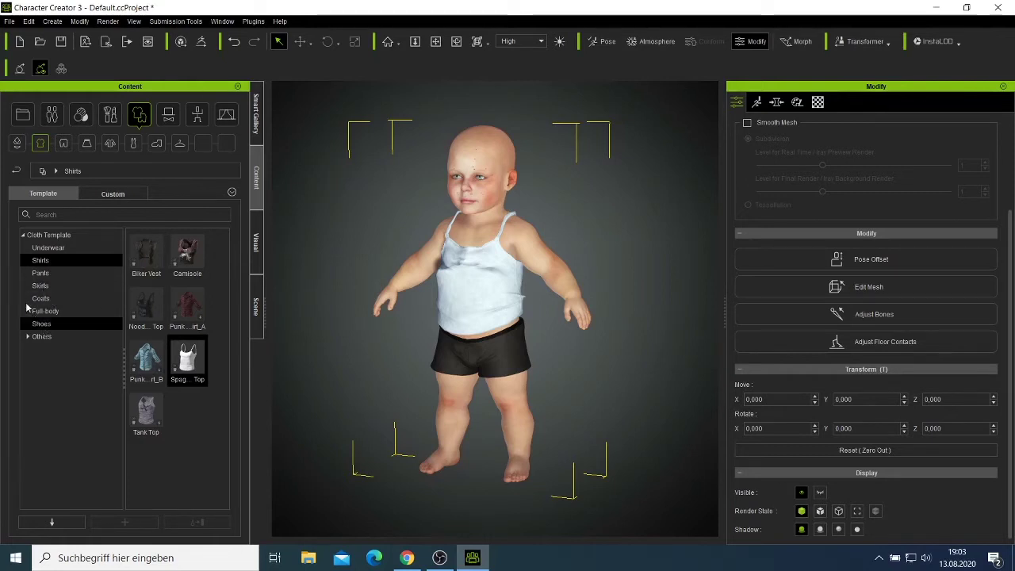
Step: Put Biker_Jeans from the pants templates on the baby and replace them with the tan Jeans_E
left_click(58, 274)
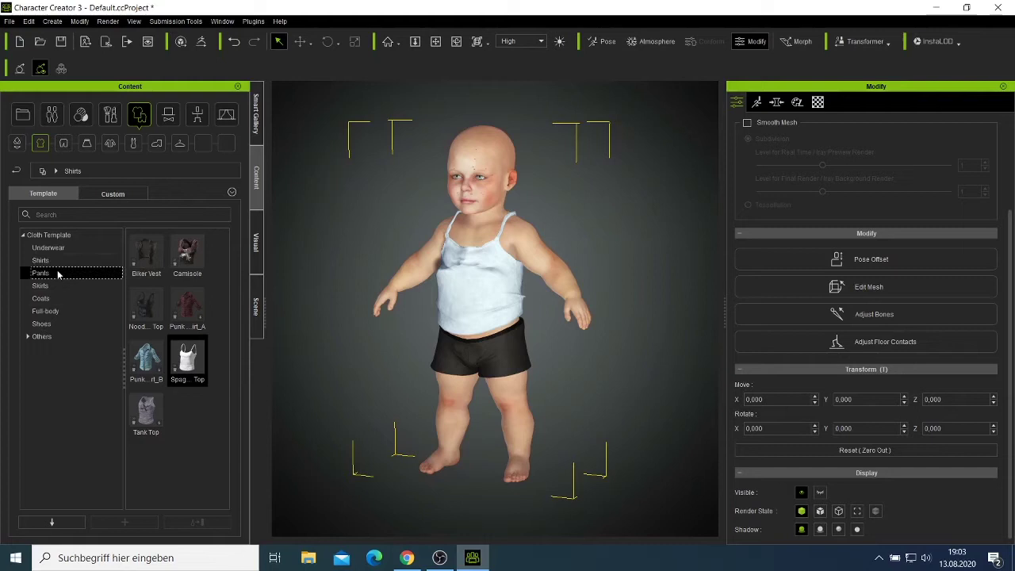
double_click(144, 263)
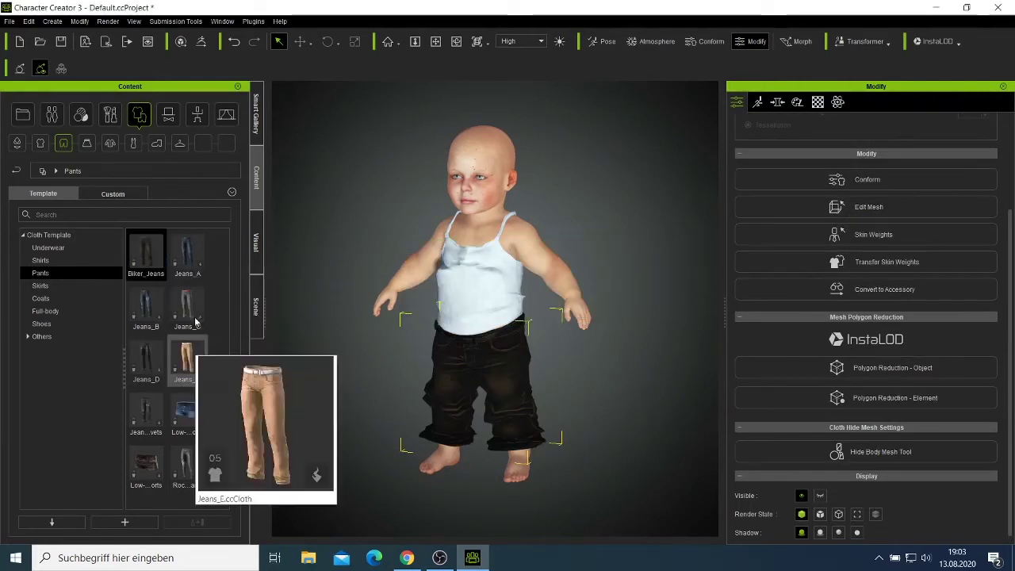
double_click(191, 355)
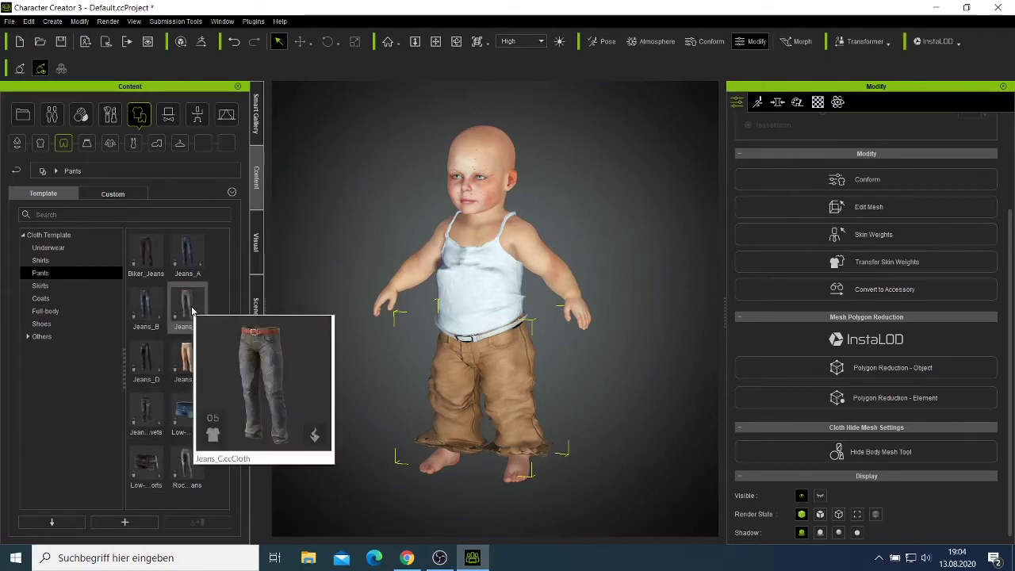
Step: Replace the baby's tan pants with Jeans_C, and swap those for the black Biker_Jeans from the pants templates
double_click(187, 305)
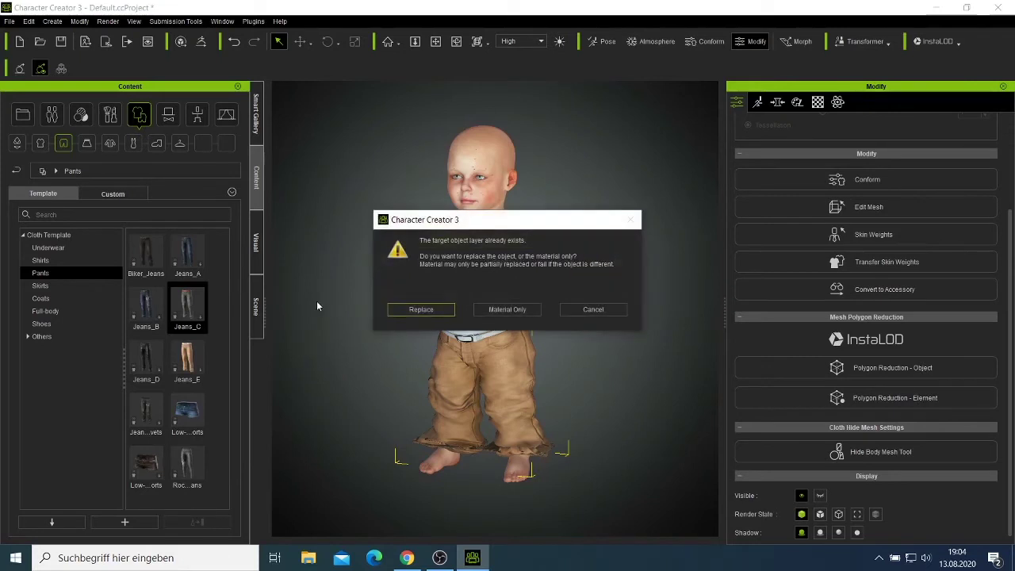
left_click(422, 311)
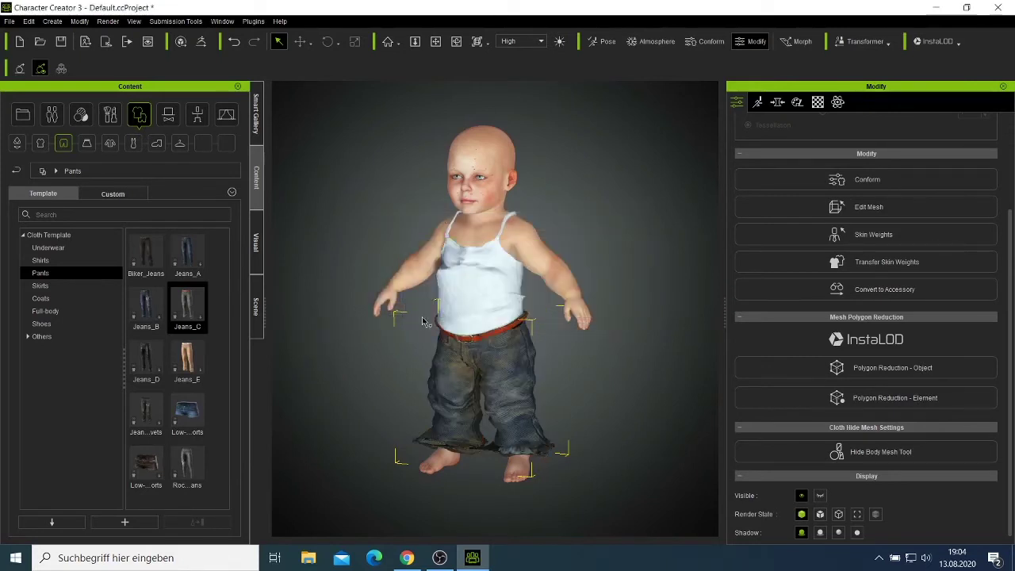
double_click(142, 257)
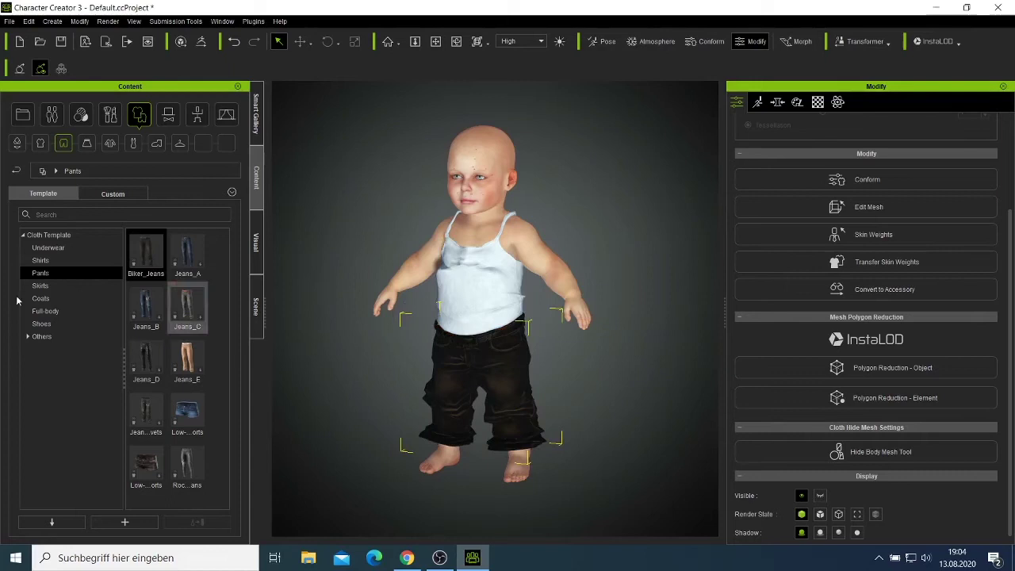
Step: Add the loose black boots from the shoe templates to the baby
left_click(44, 325)
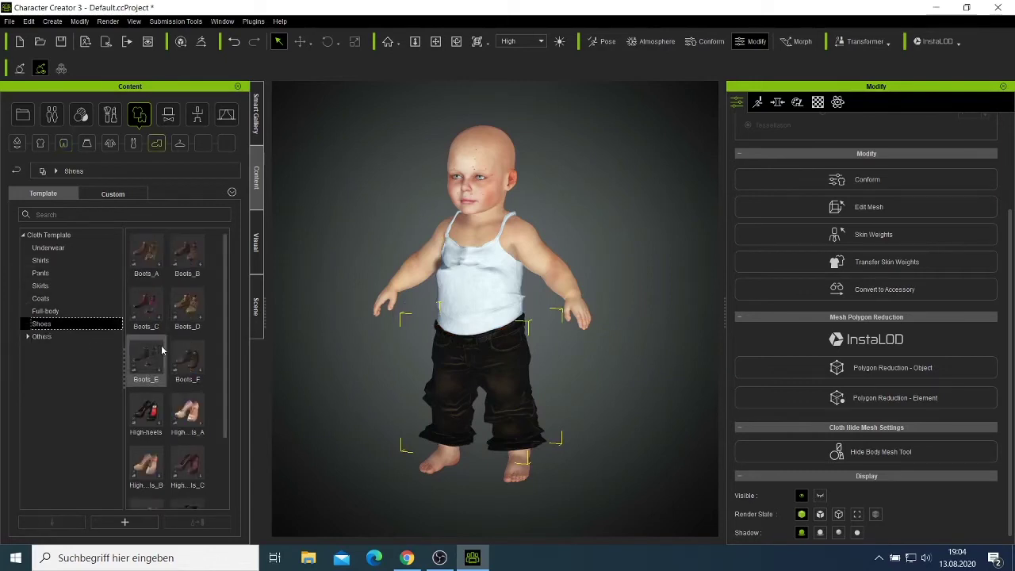
scroll(184, 305, "down", 2)
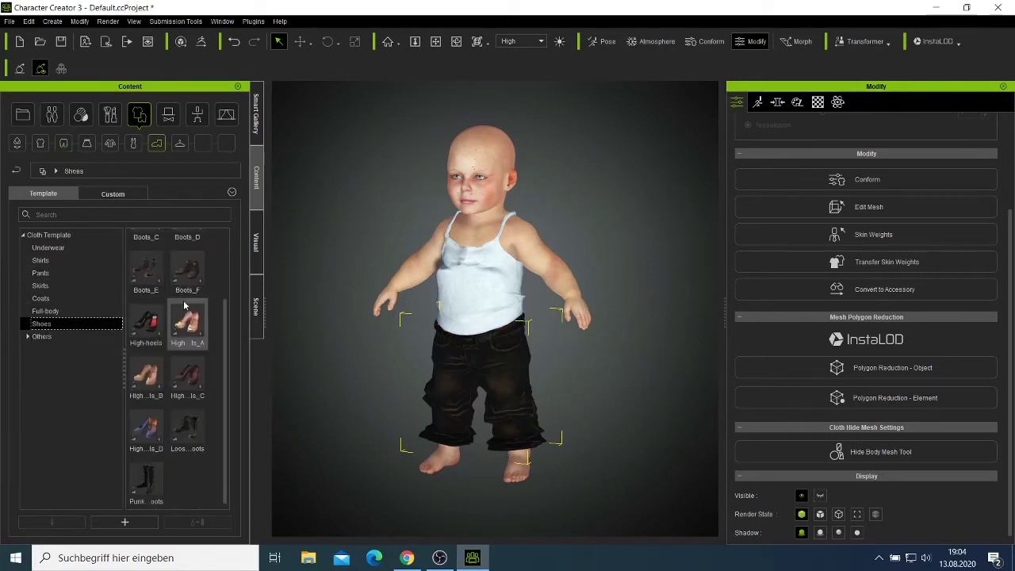
double_click(202, 418)
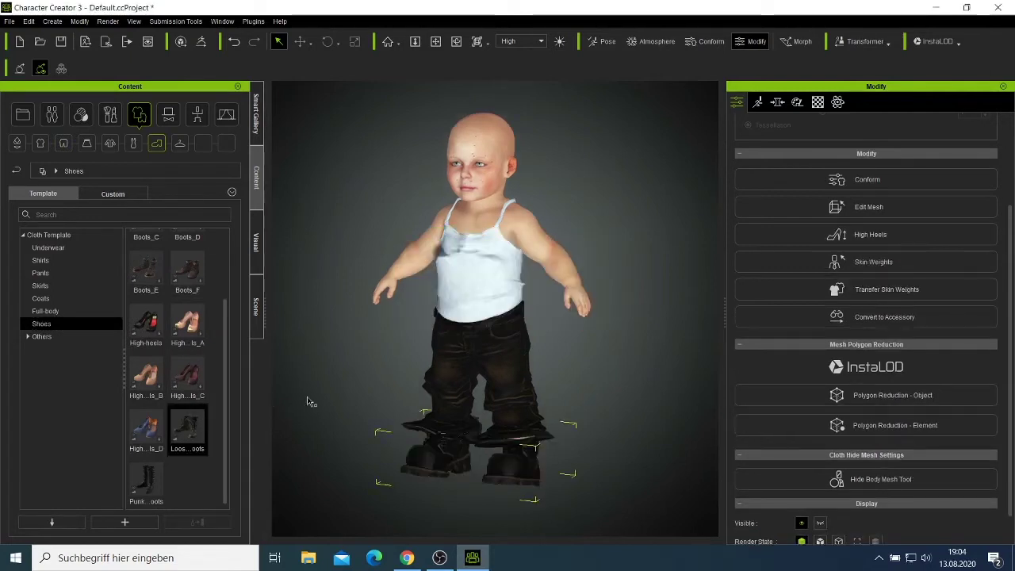
scroll(523, 315, "down", 1)
scroll(523, 316, "up", 2)
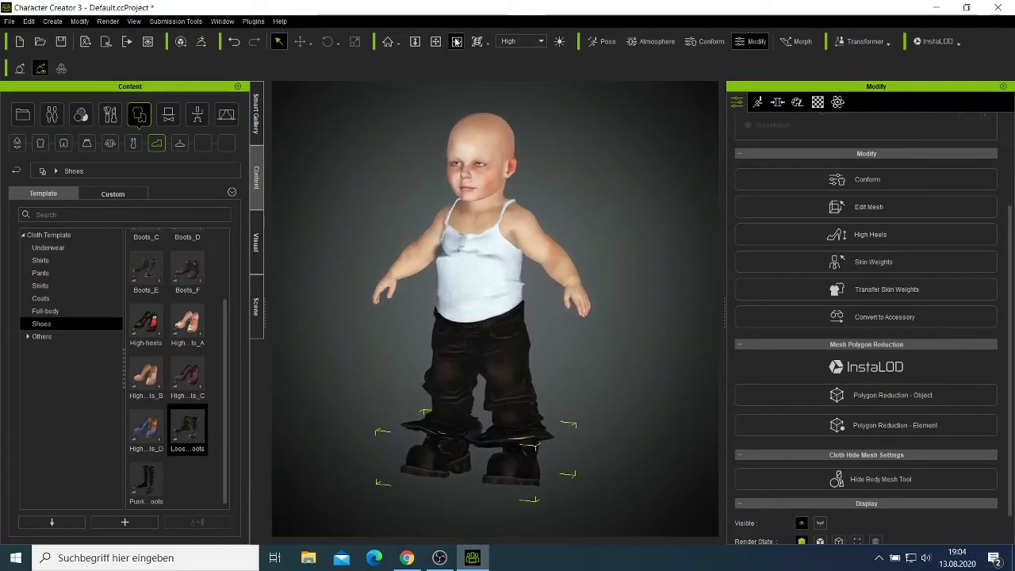
Step: Examine the dressed baby from the side, back and front, and inspect the face and top up close
left_click(456, 41)
left_click_drag(516, 354, 211, 344)
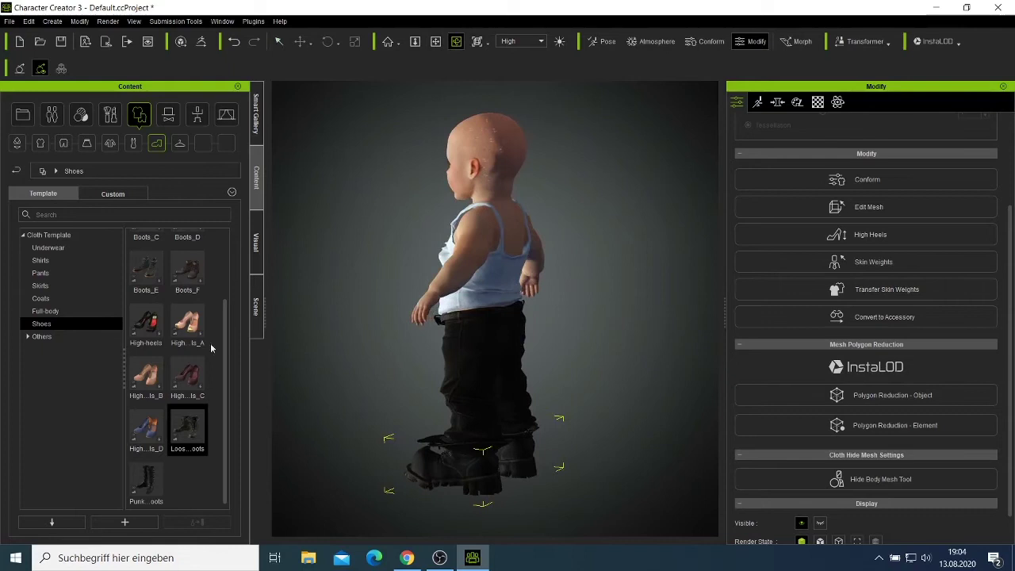
left_click_drag(424, 369, 179, 363)
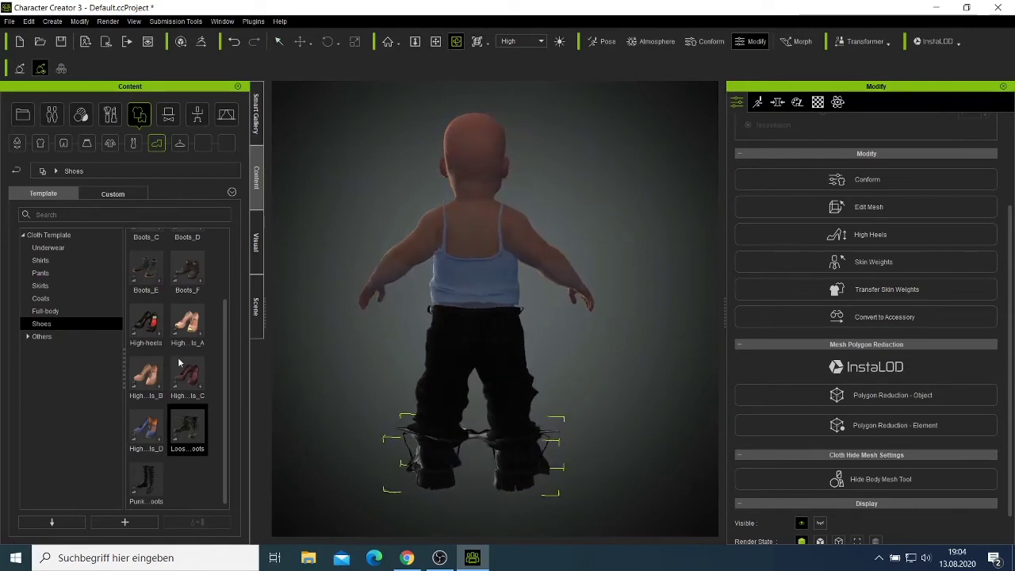
left_click_drag(470, 408, 468, 373)
scroll(465, 254, "up", 5)
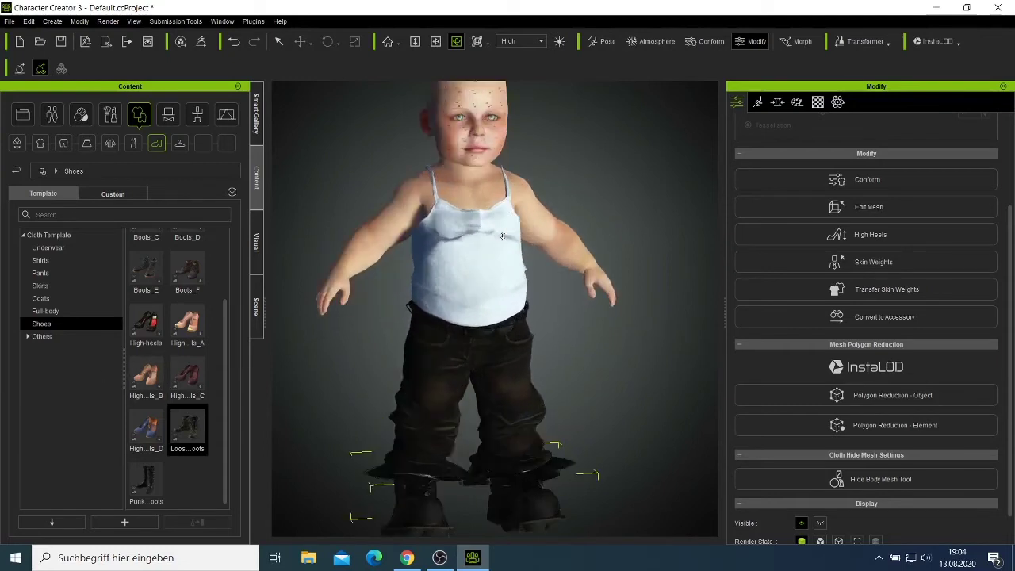
left_click(435, 42)
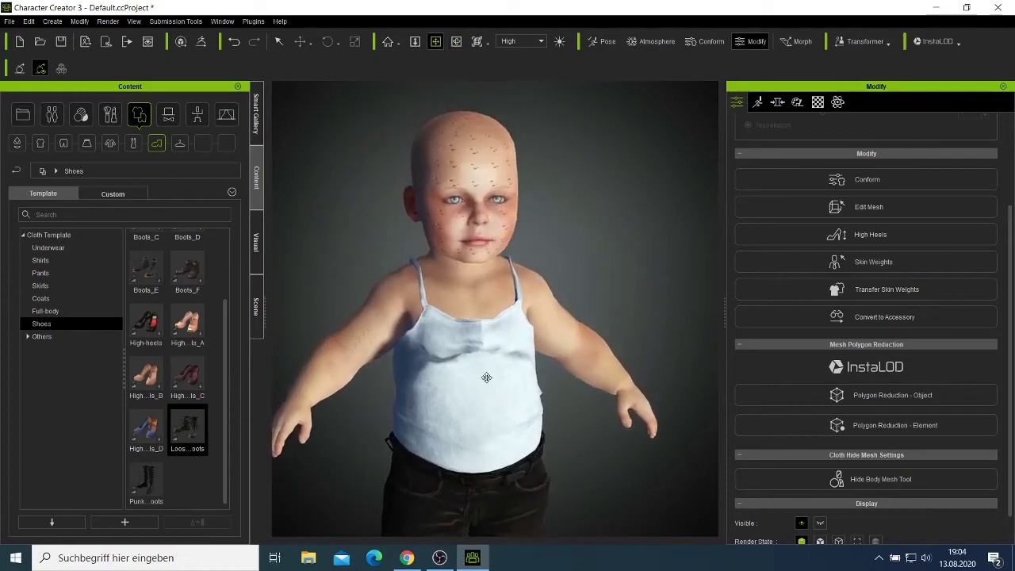
scroll(488, 373, "up", 4)
scroll(488, 373, "up", 2)
scroll(444, 294, "down", 6)
right_click_drag(470, 374, 527, 371)
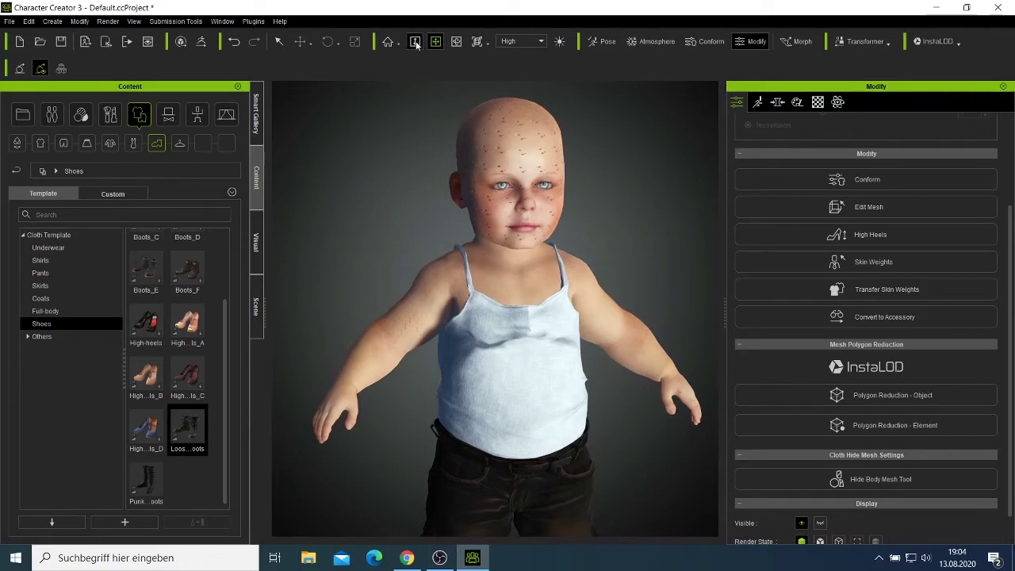
left_click(455, 44)
left_click_drag(656, 344, 521, 392)
scroll(520, 369, "up", 2)
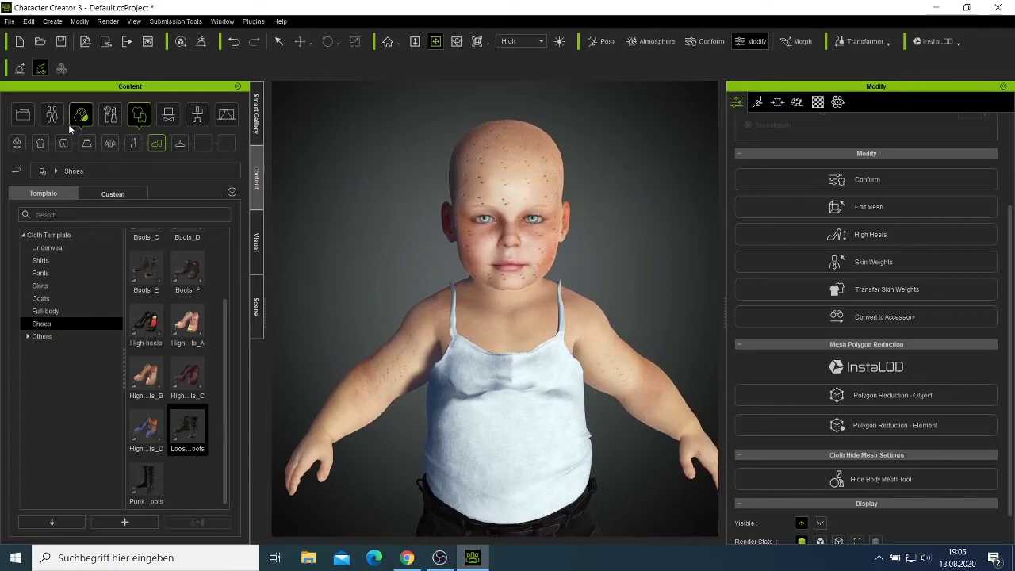
Step: Put the mohawk hairstyle with faded sides from the hair templates on the baby and check it from several angles
left_click(168, 116)
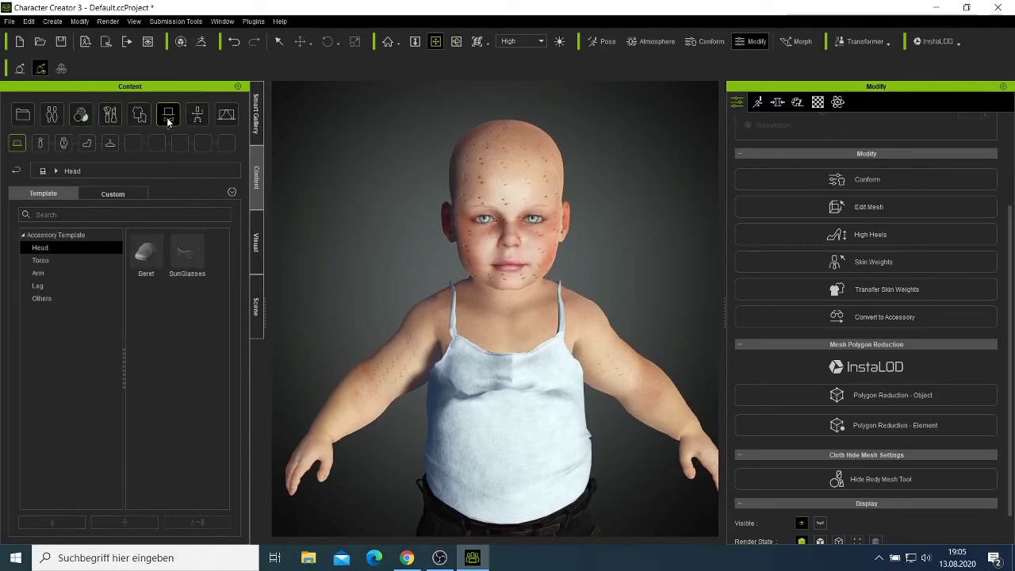
left_click(138, 118)
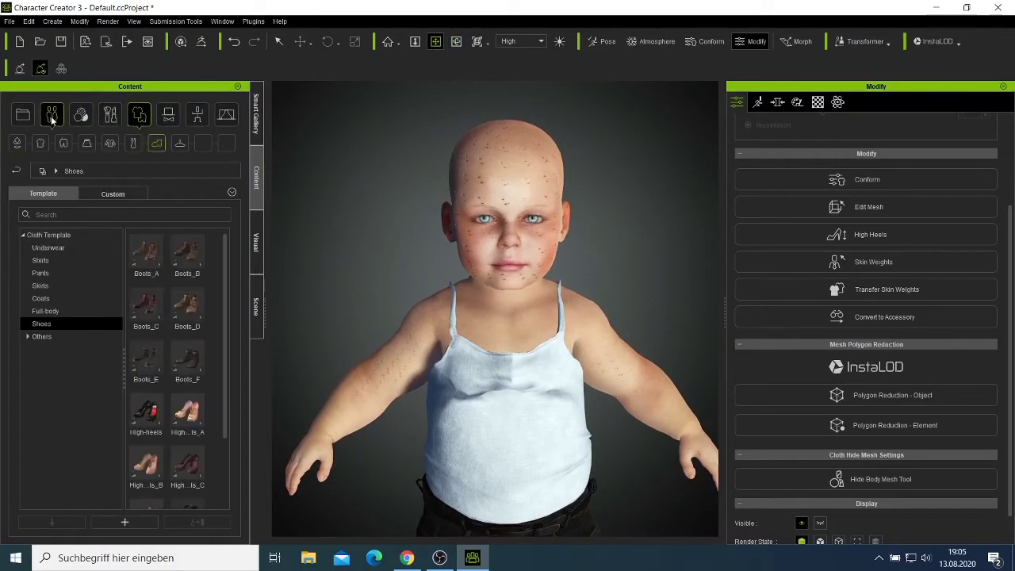
left_click(25, 117)
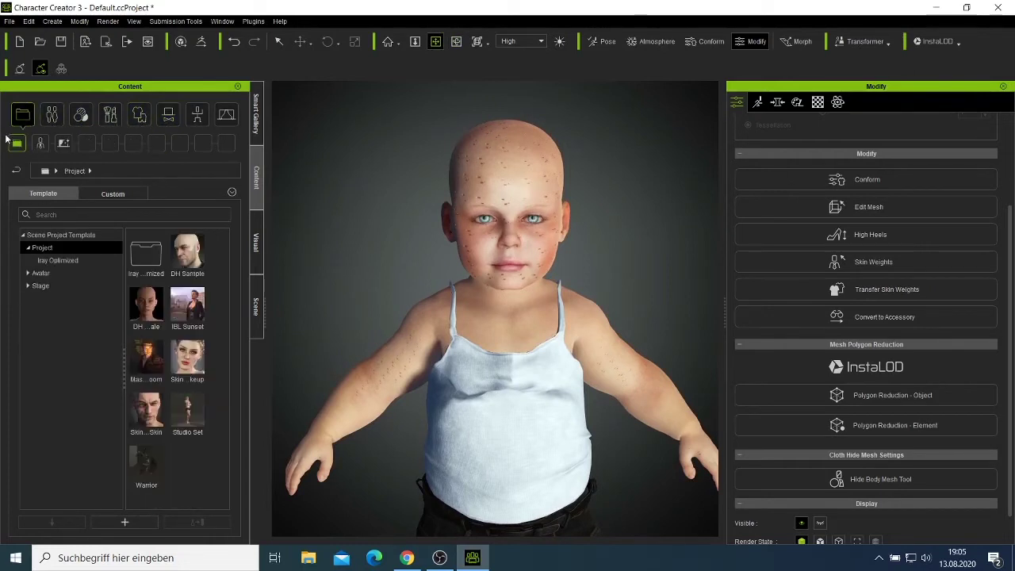
left_click(41, 144)
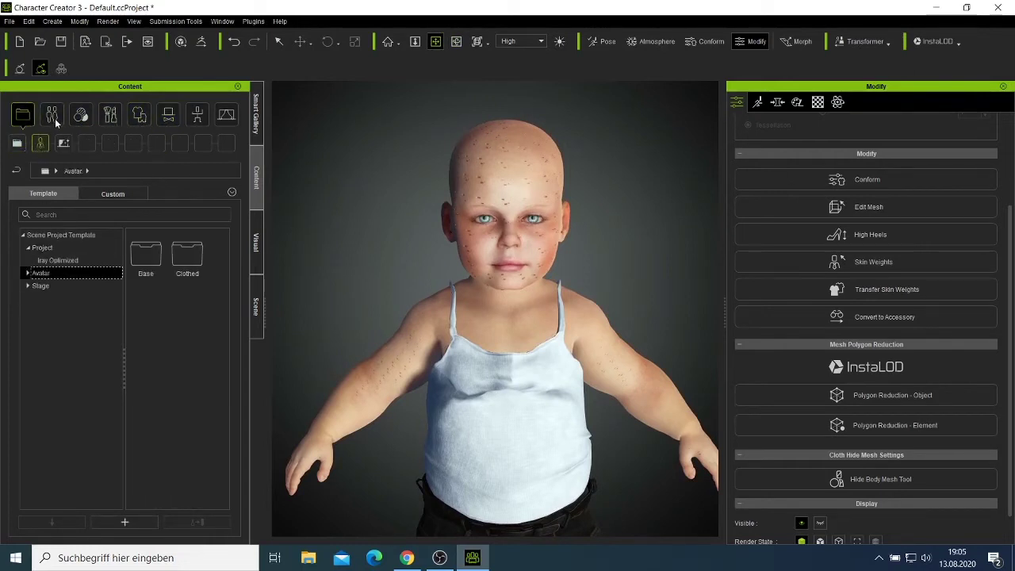
left_click(53, 119)
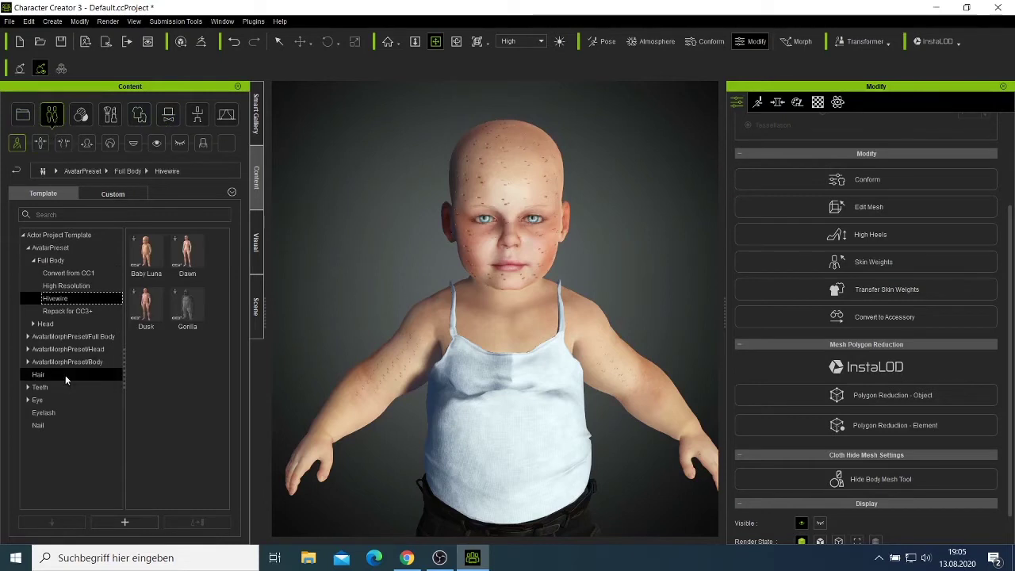
left_click(69, 377)
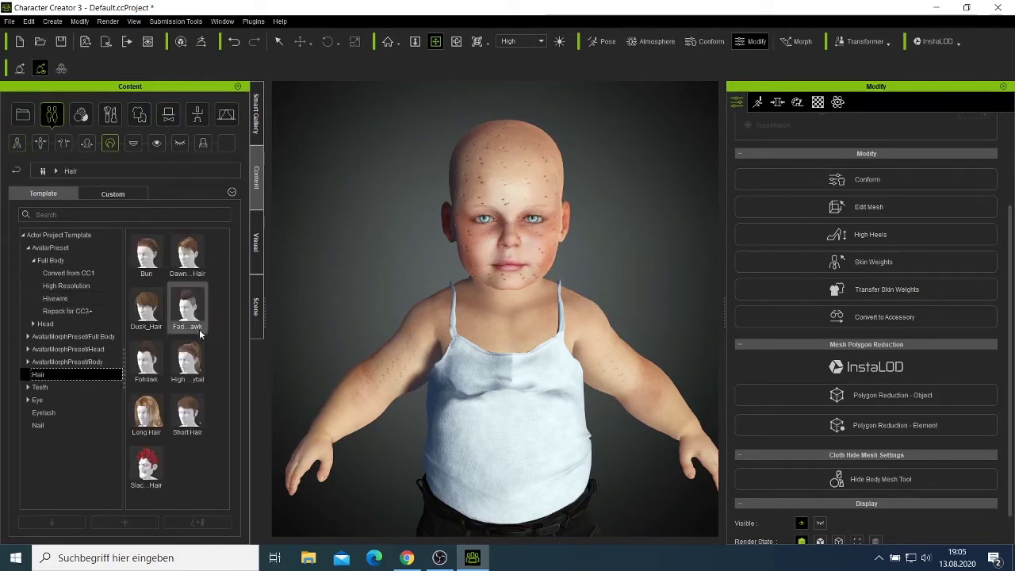
double_click(192, 320)
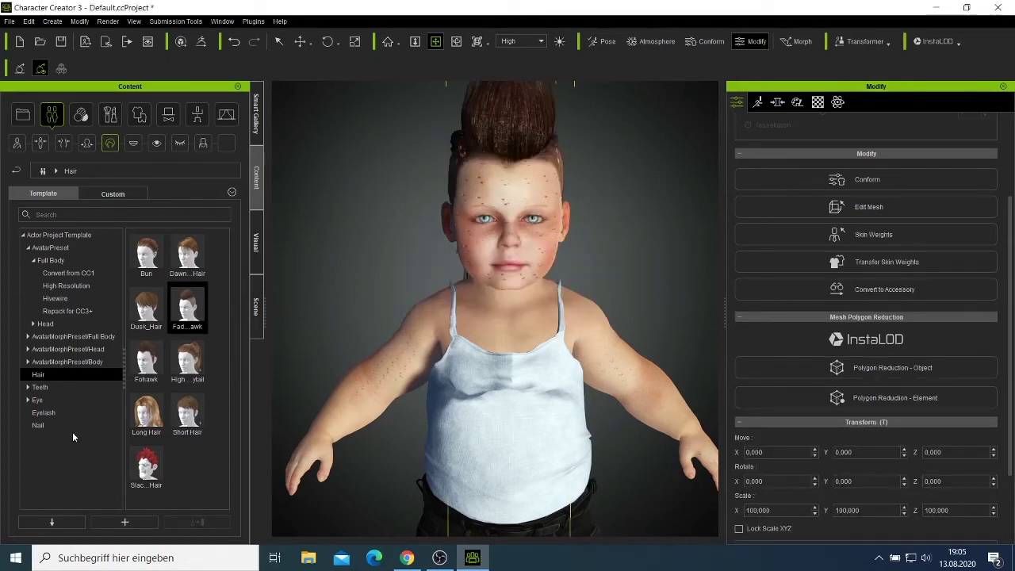
scroll(517, 317, "down", 3)
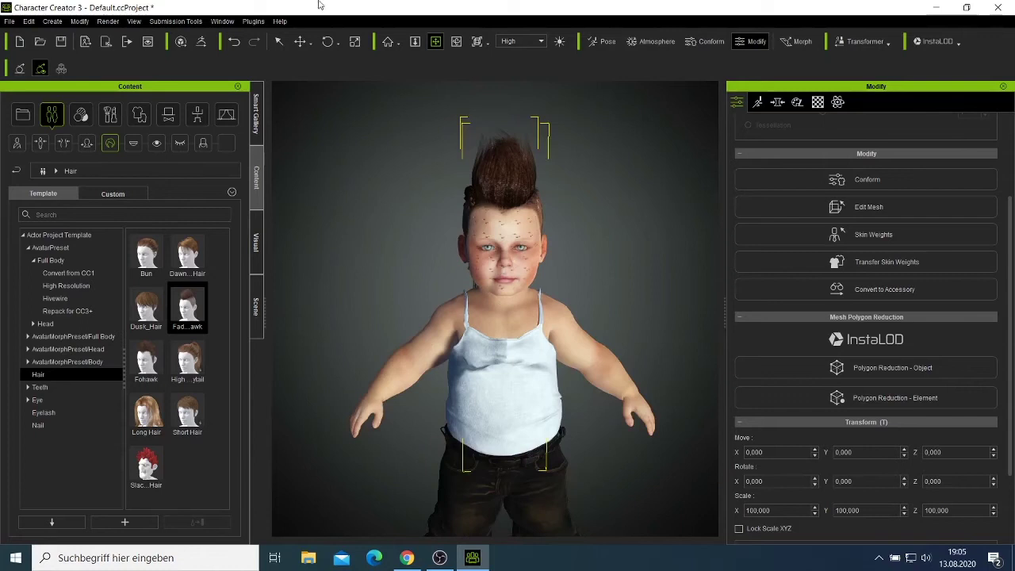
left_click(456, 41)
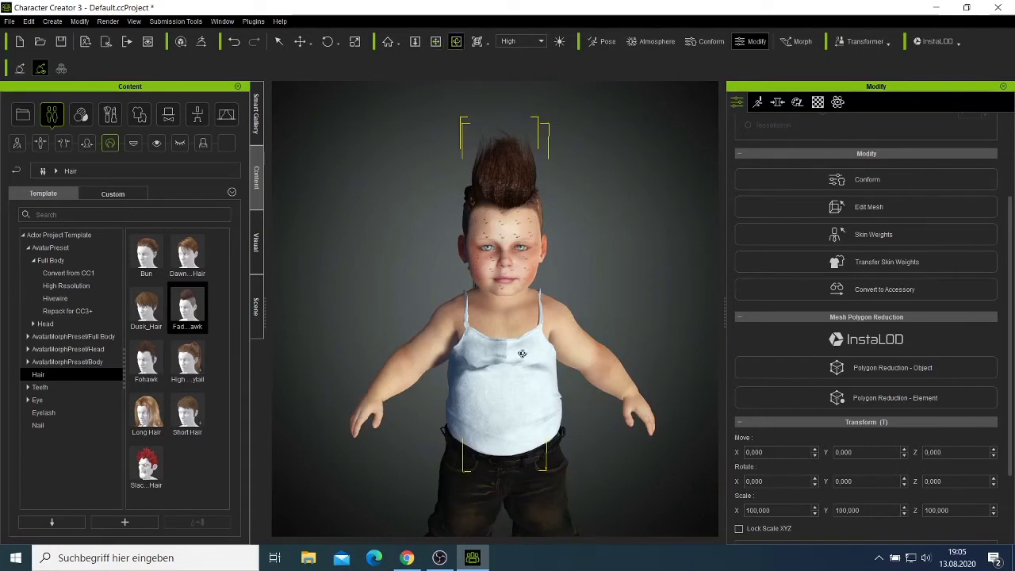
left_click_drag(522, 354, 666, 294)
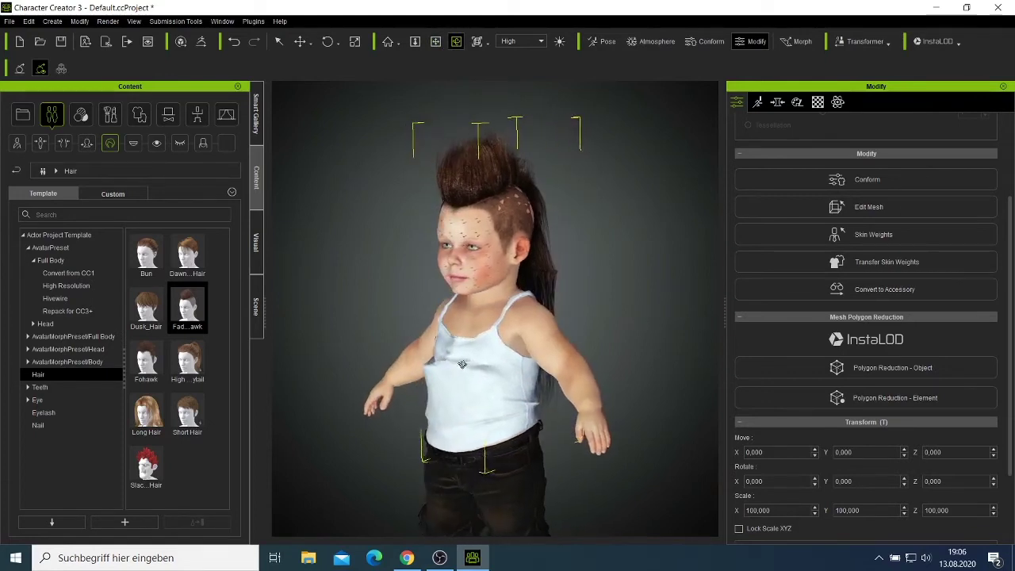
left_click_drag(483, 362, 555, 351)
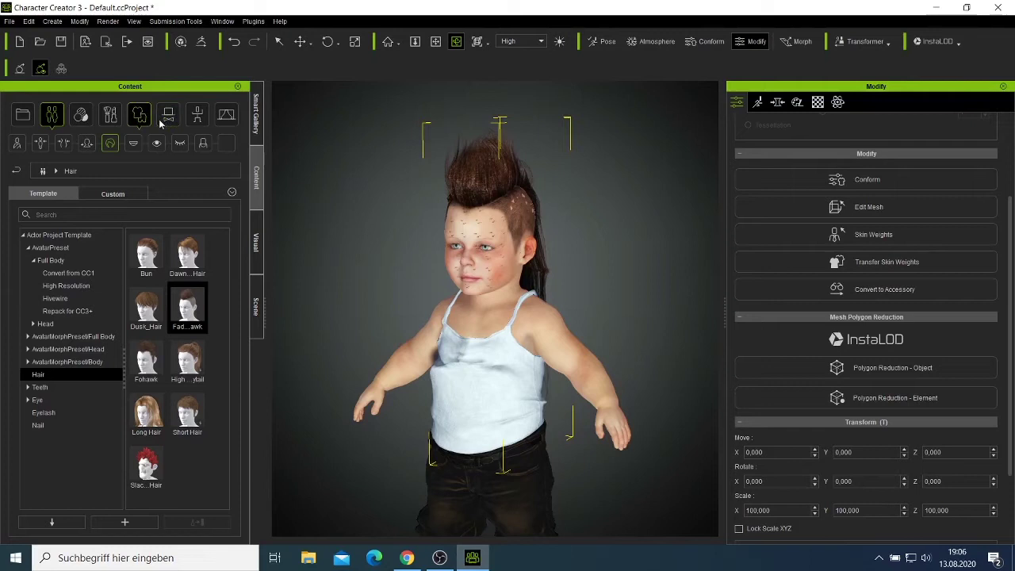
Step: Apply the tribal warrior preset from the Full Makeup templates to the baby's face
left_click(110, 117)
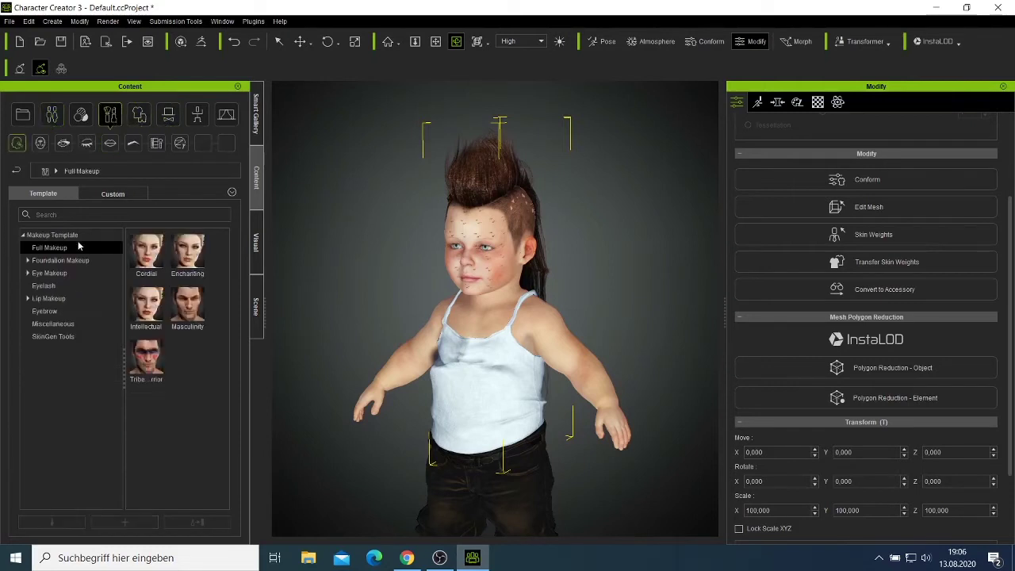
double_click(150, 364)
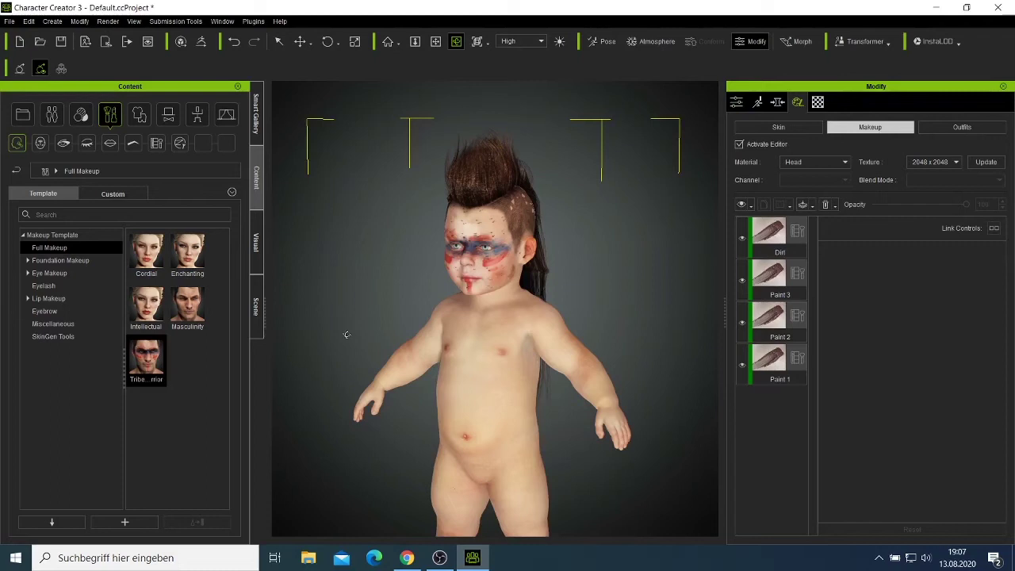
scroll(469, 359, "down", 2)
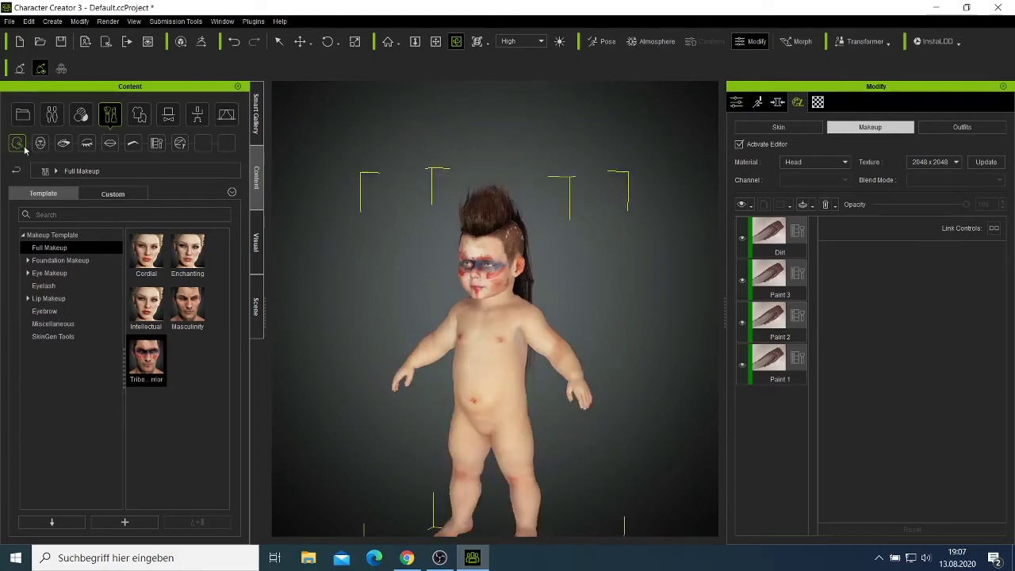
Step: Try to apply the white Spaghetti-strap Top from the shirt templates to the baby
left_click(140, 114)
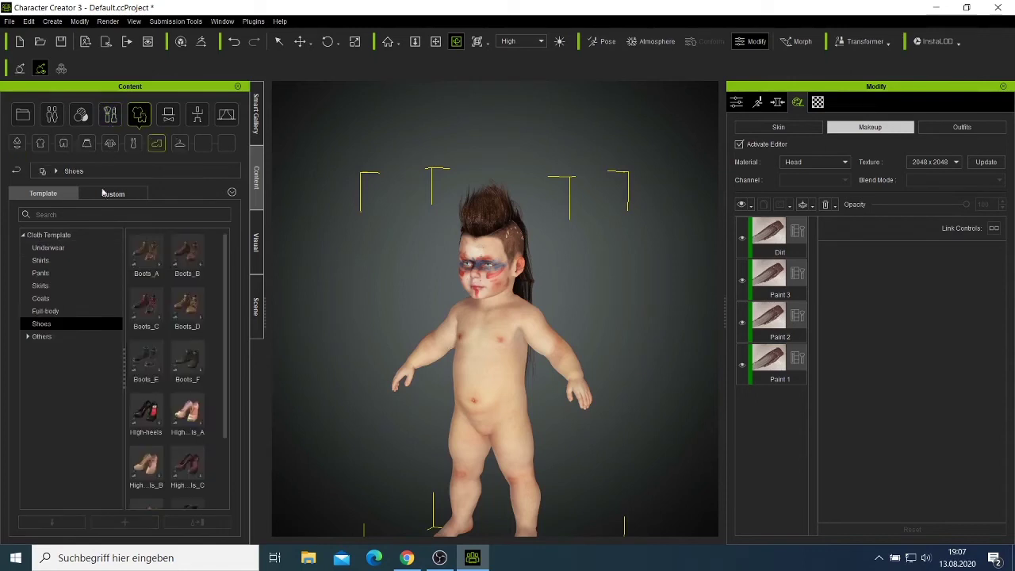
left_click(72, 260)
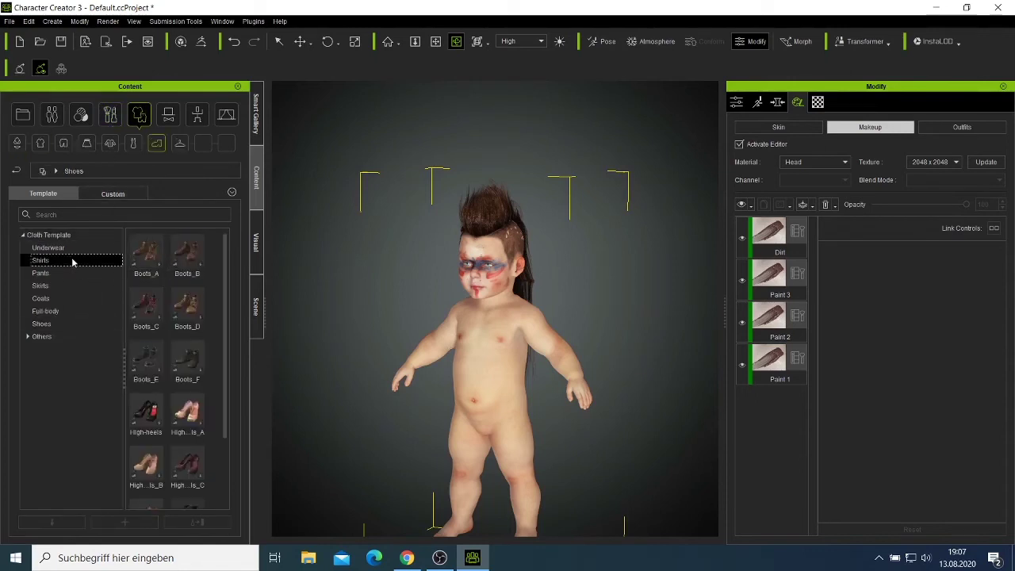
double_click(187, 359)
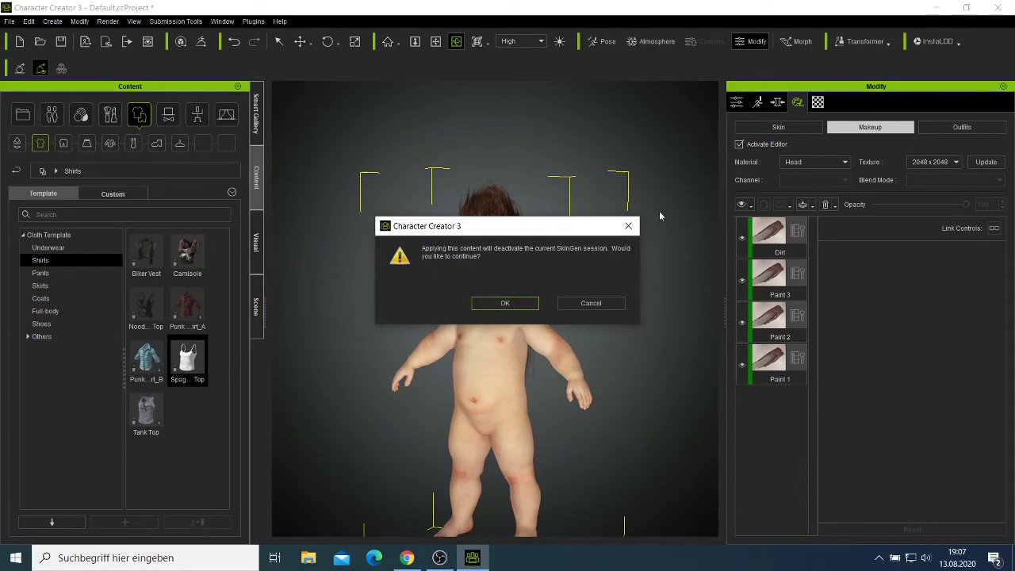
left_click(628, 225)
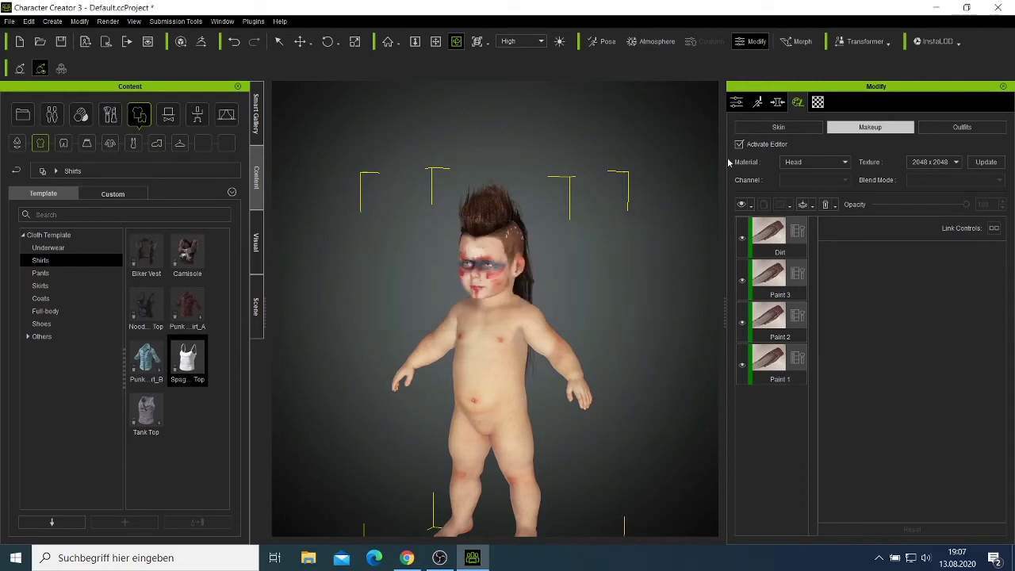
Step: Look through the avatar's skin layers, general attributes, motion options and morph categories
left_click(765, 131)
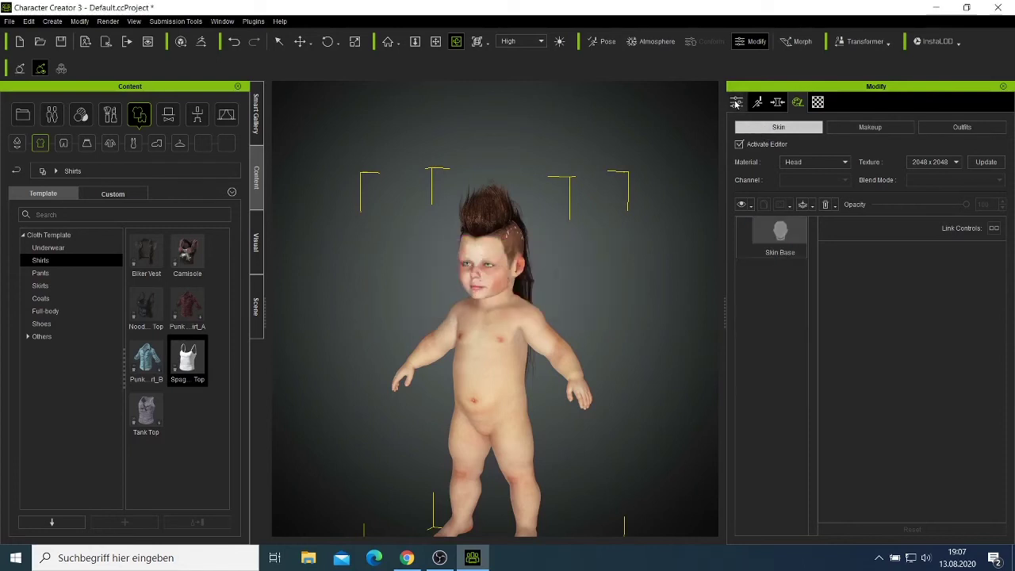
left_click(736, 103)
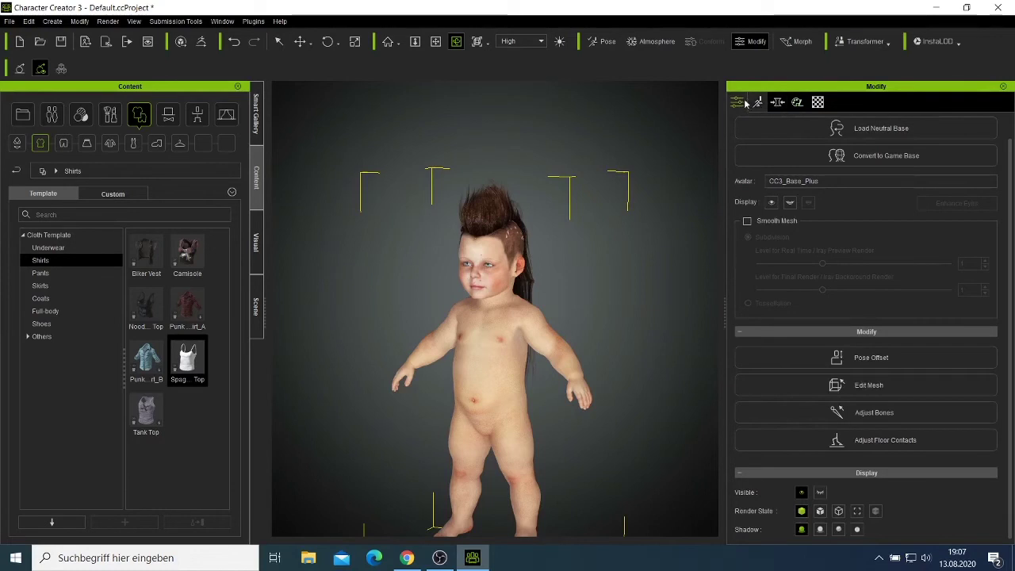
left_click(753, 104)
left_click(781, 109)
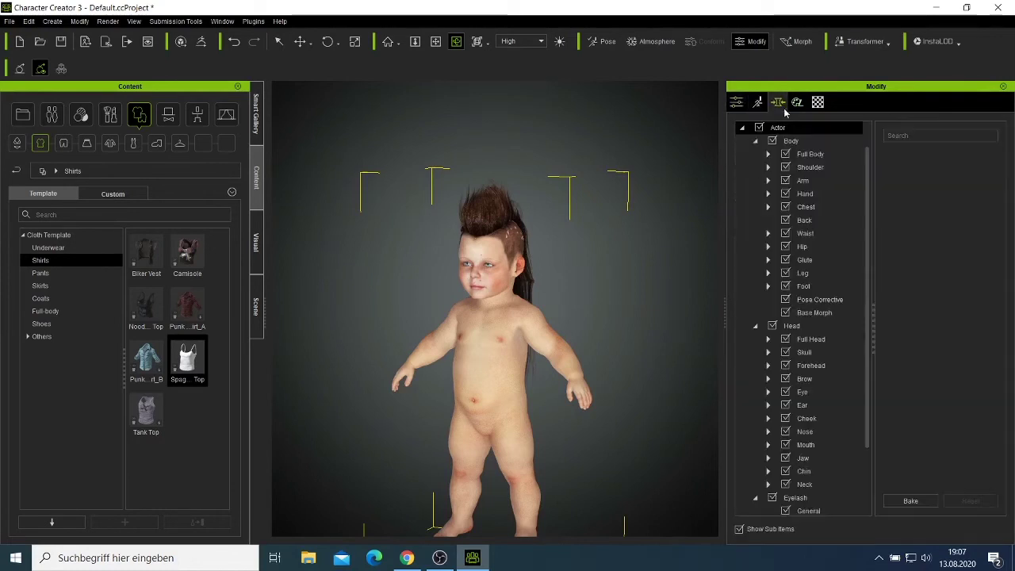
left_click(798, 107)
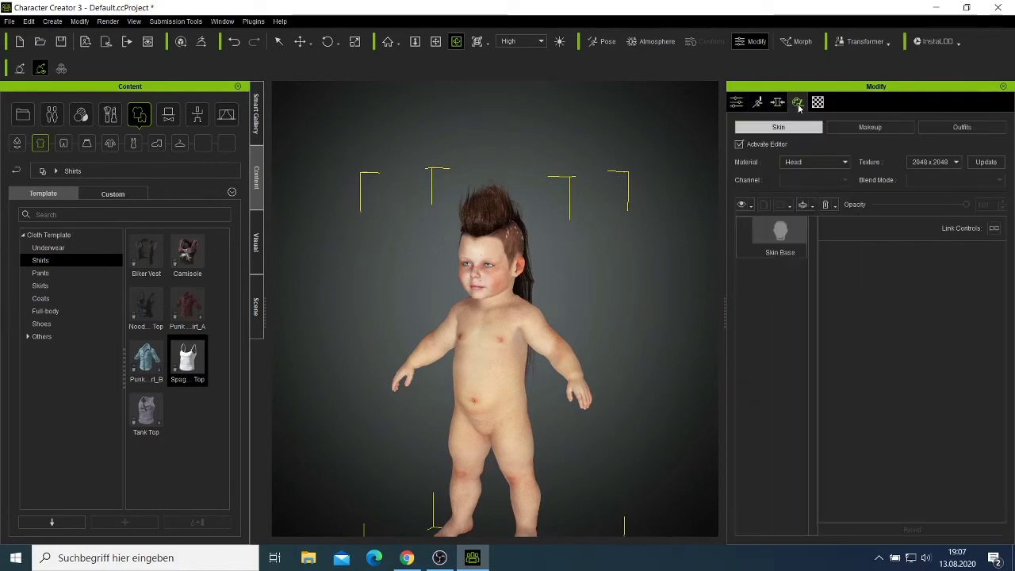
Step: Examine the baby's outfit items under Actor Parts and Cloth, and its makeup layers
left_click(951, 132)
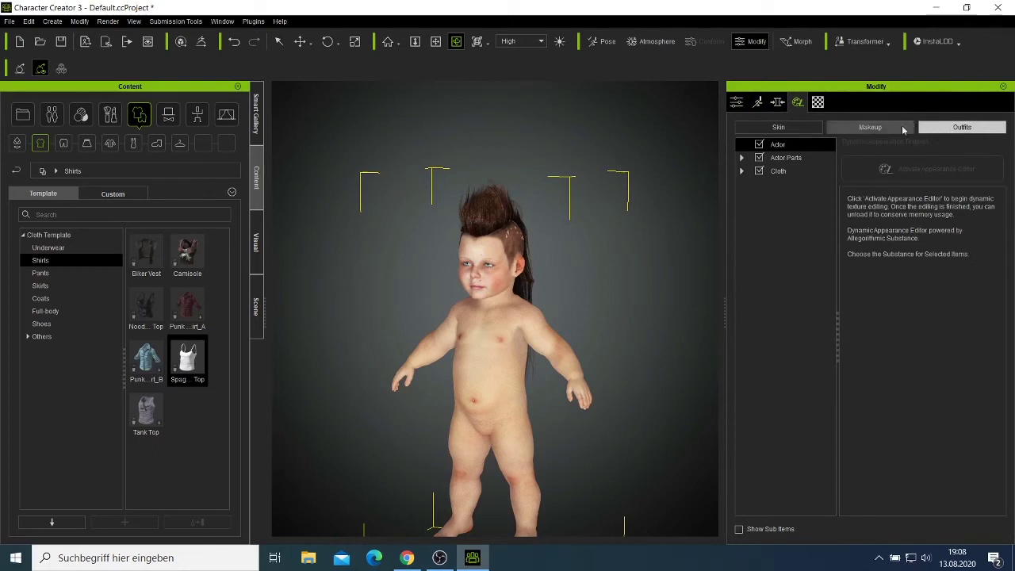
left_click(741, 157)
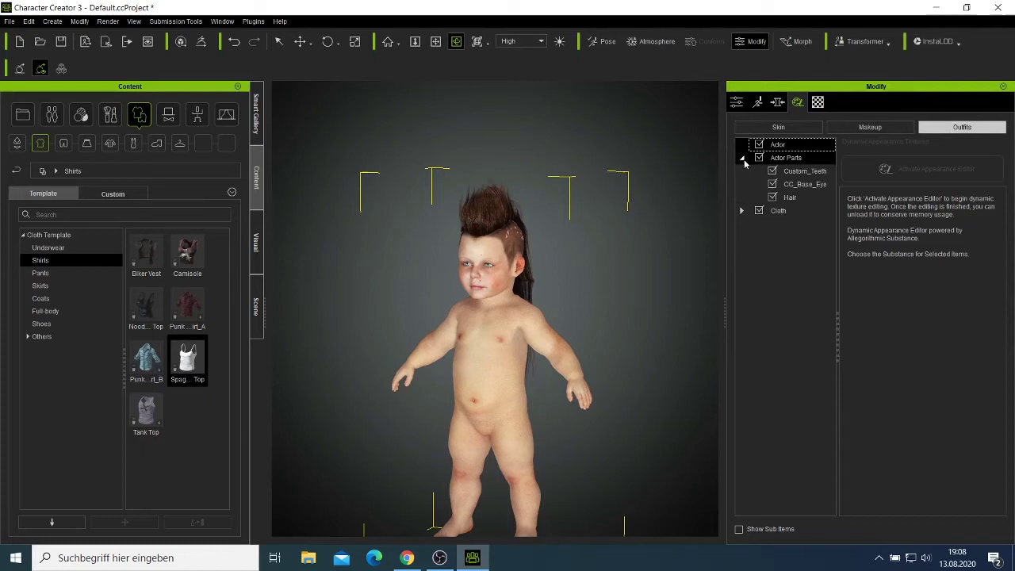
left_click(744, 211)
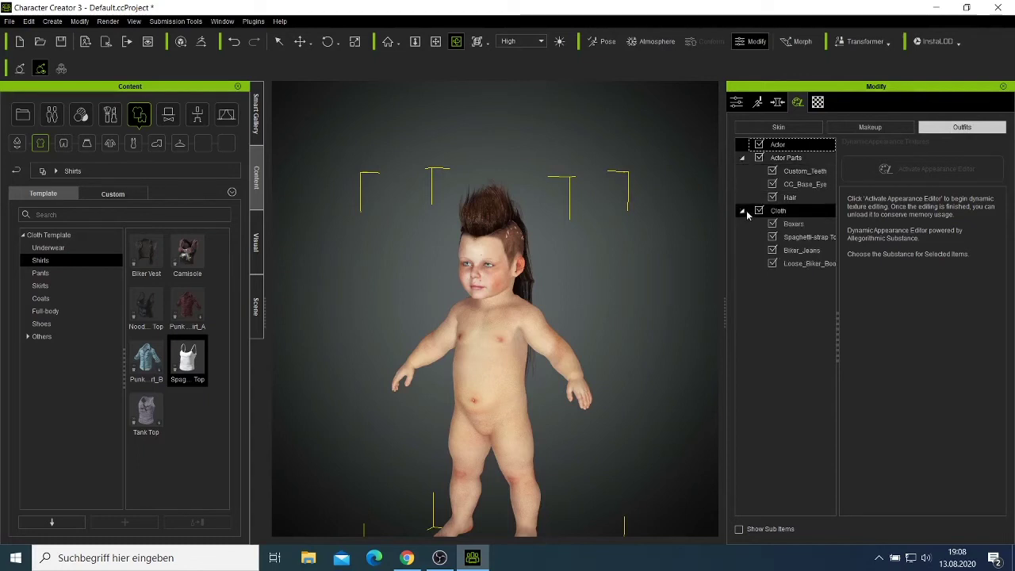
left_click(745, 212)
left_click(870, 127)
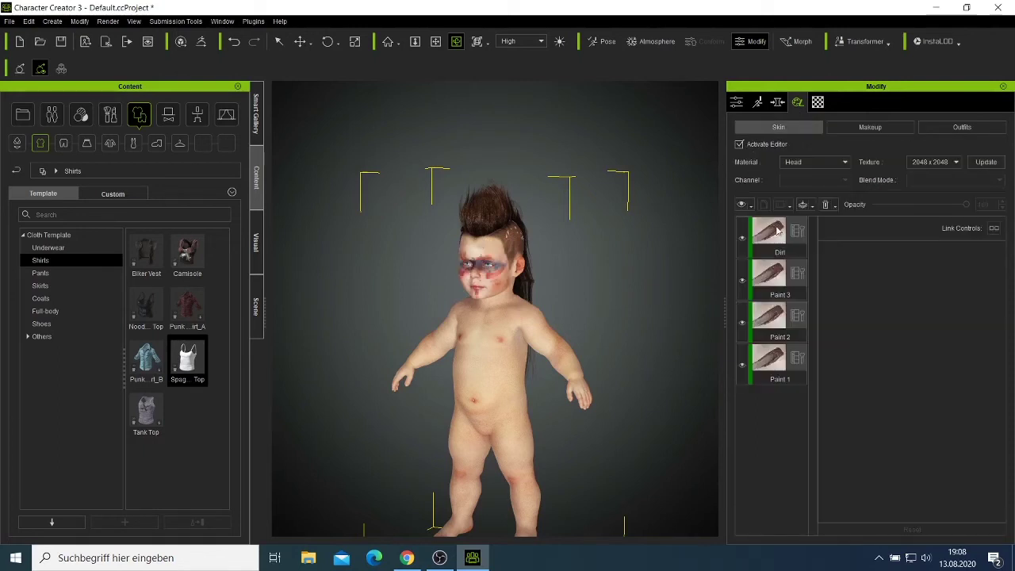
scroll(778, 229, "down", 1)
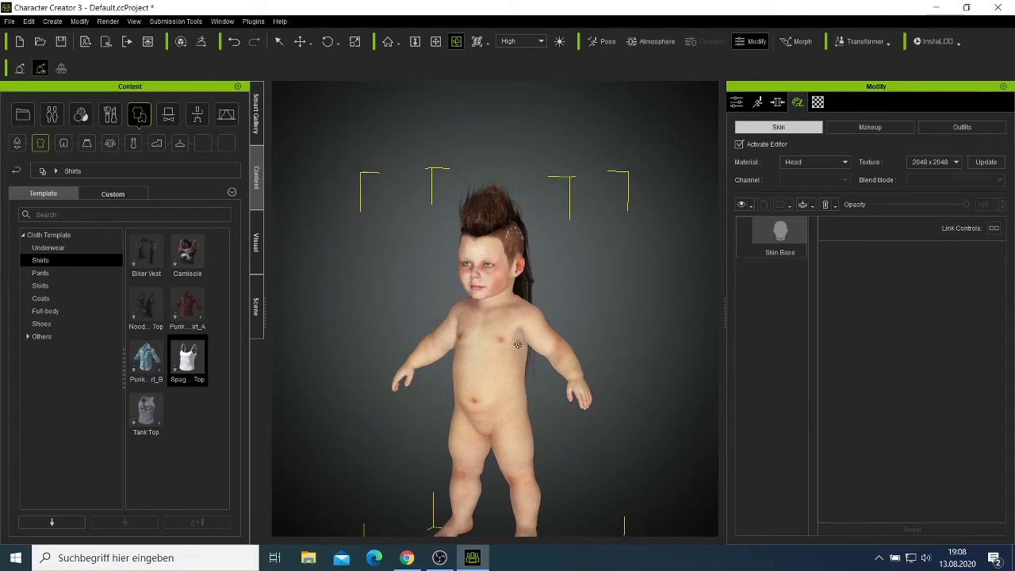
Step: Try to reapply the white Spaghetti-strap Top, accepting the end of the SkinGen session but cancelling the replacement, and check the dressed baby
right_click_drag(522, 309, 498, 344)
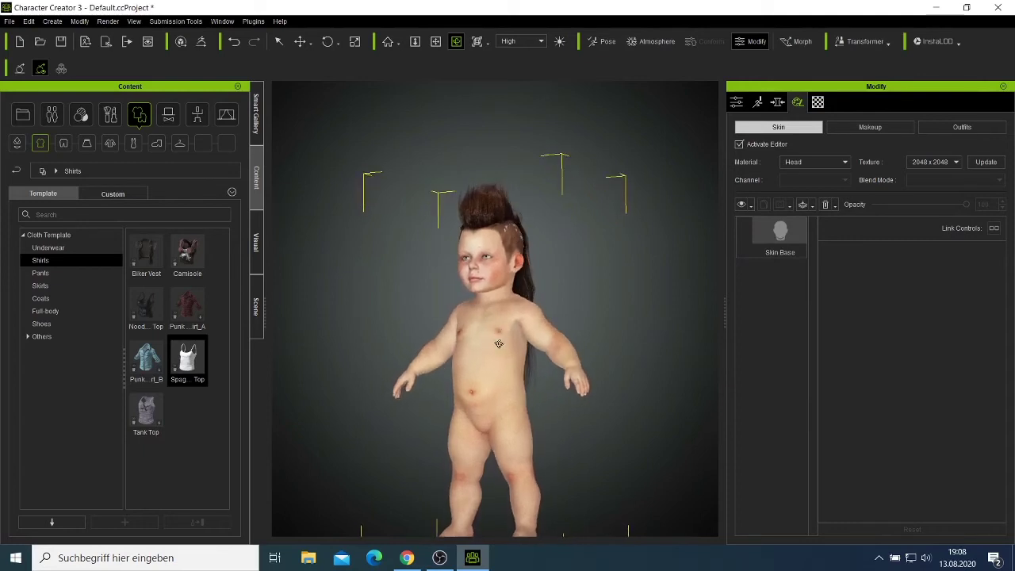
left_click(435, 42)
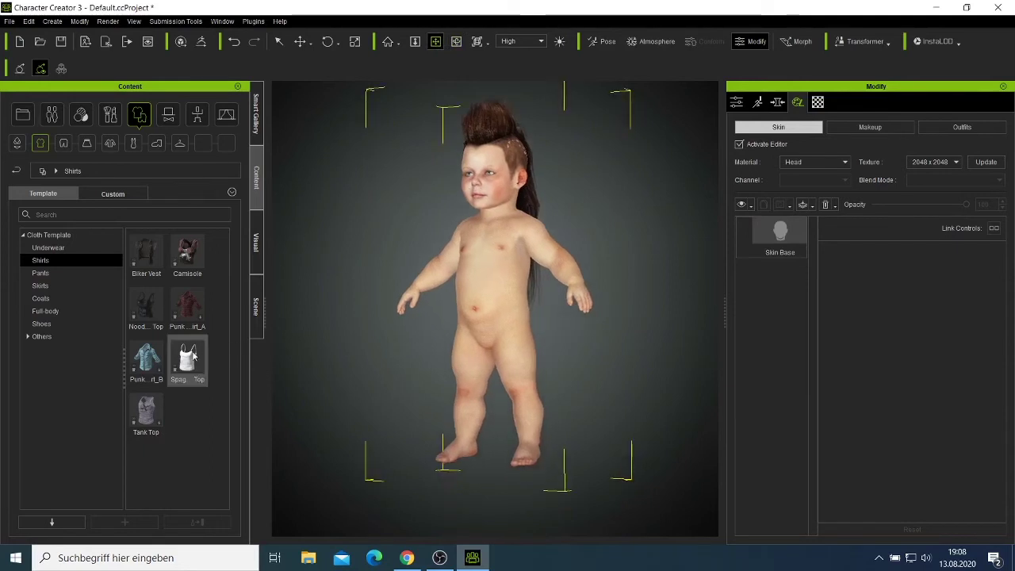
double_click(191, 359)
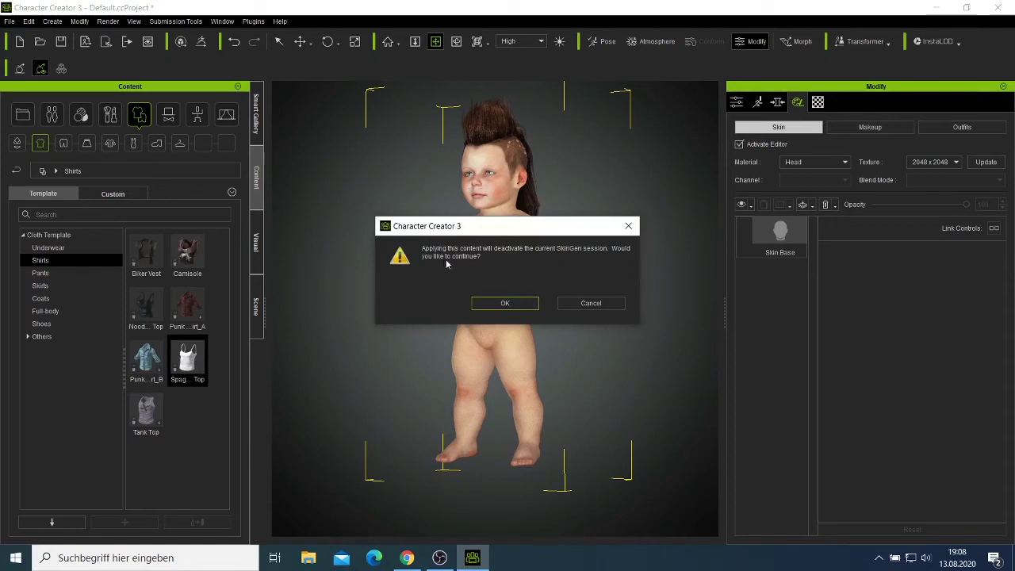
left_click(506, 304)
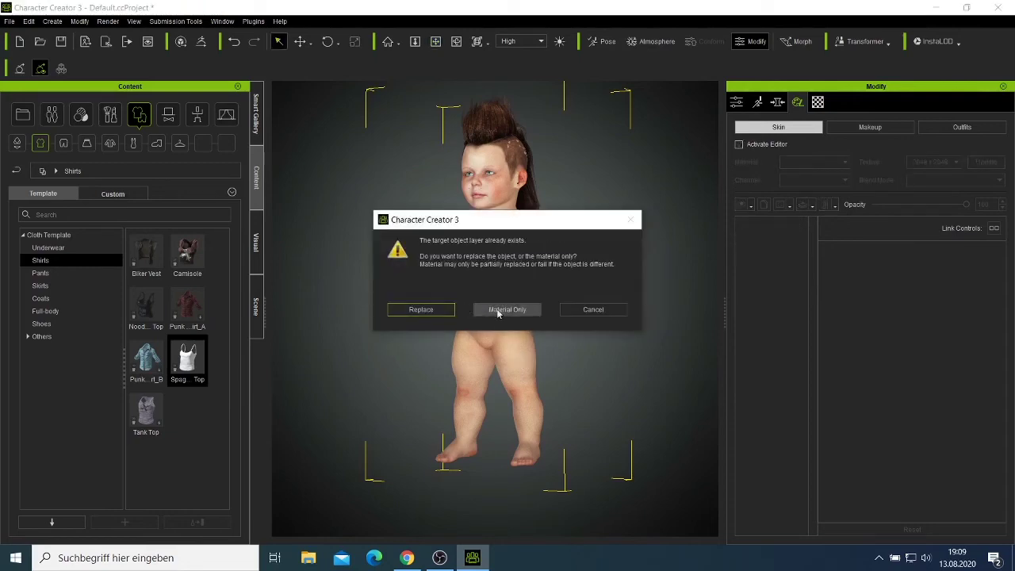
left_click(591, 310)
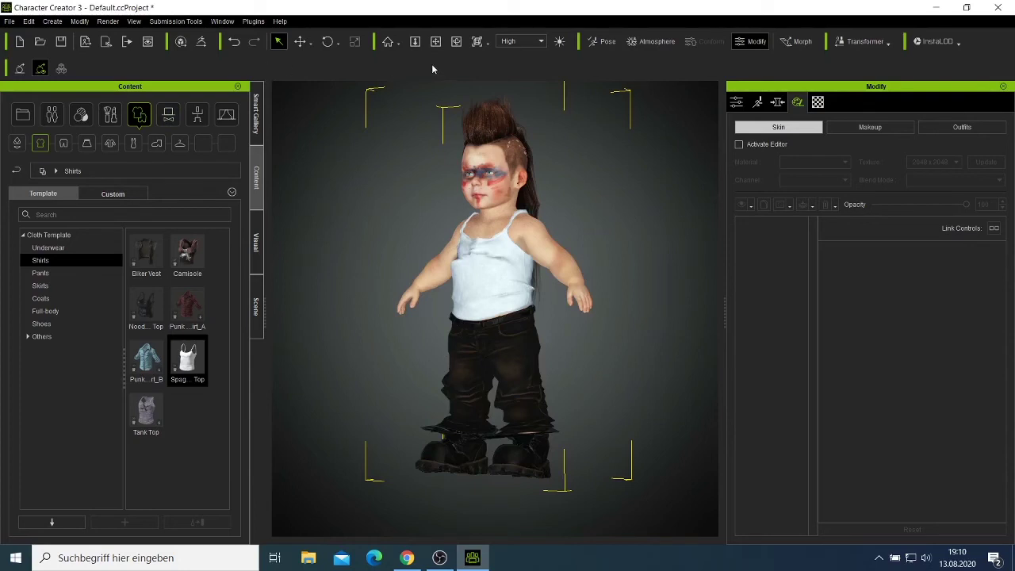
left_click(455, 41)
left_click_drag(496, 341, 525, 335)
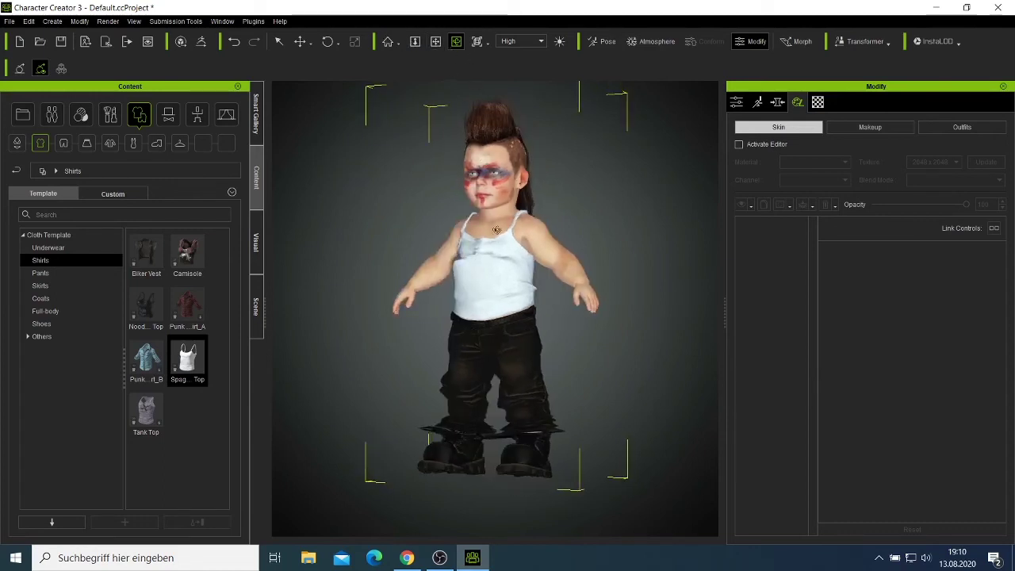
left_click_drag(485, 260, 497, 261)
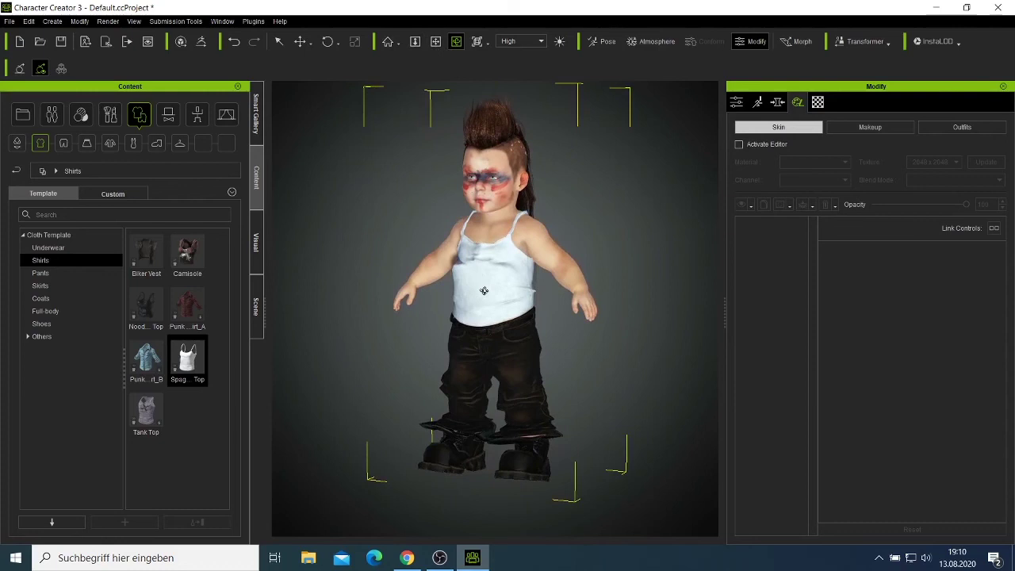
Step: Browse the Motion pose templates, including the female poses, and open the 2_Male Pose folder
left_click(602, 42)
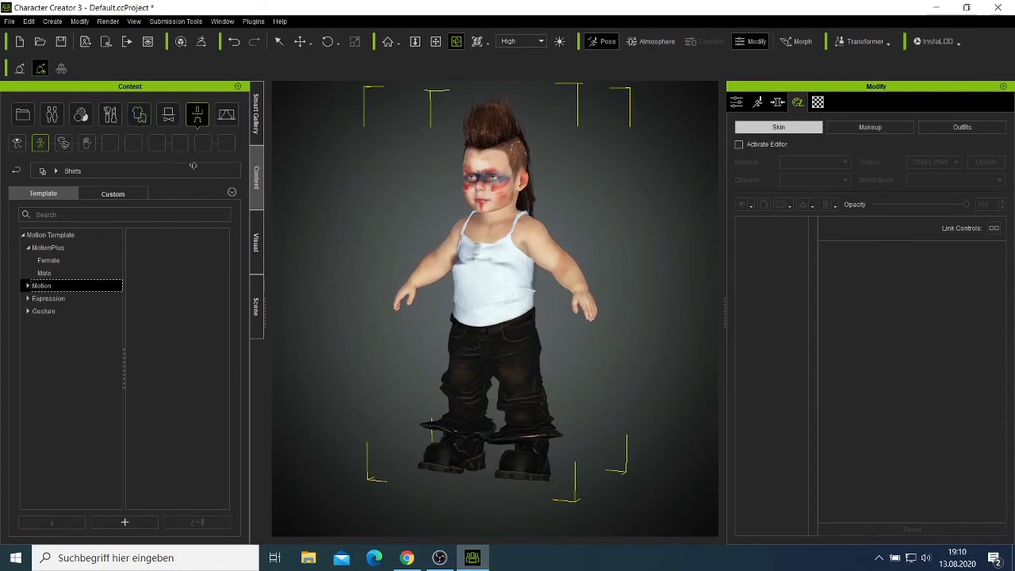
scroll(187, 388, "down", 2)
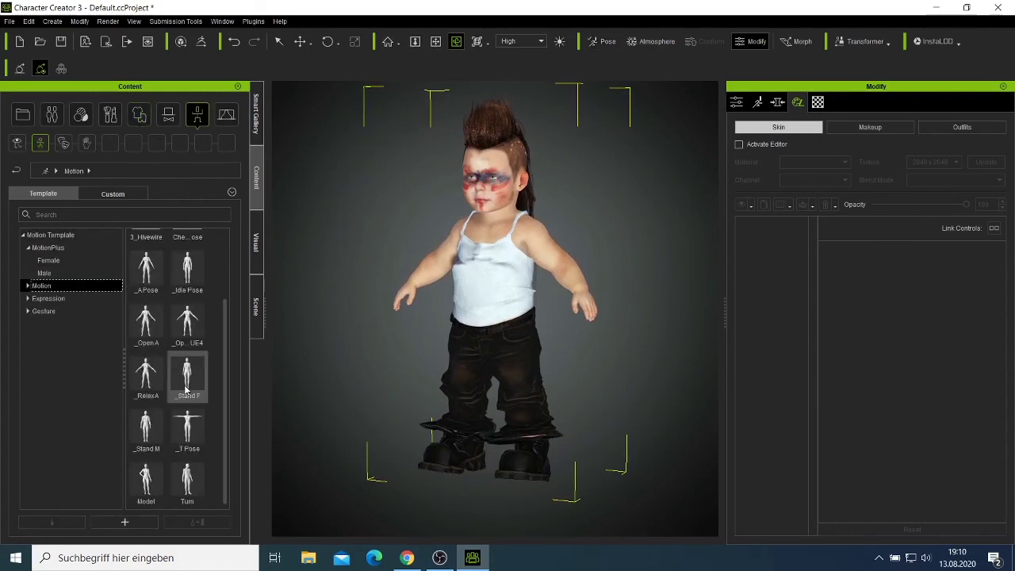
scroll(174, 428, "up", 2)
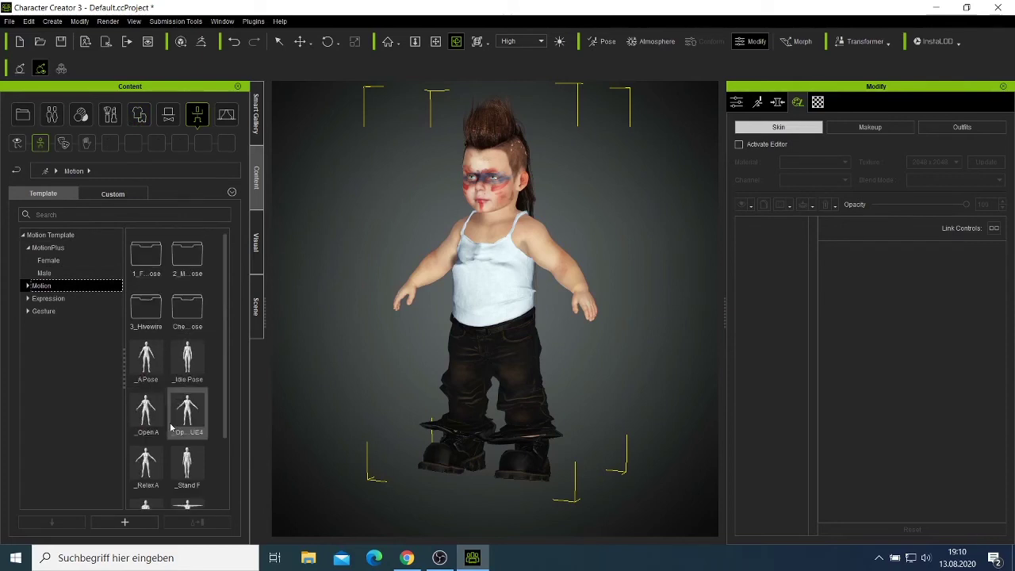
double_click(138, 258)
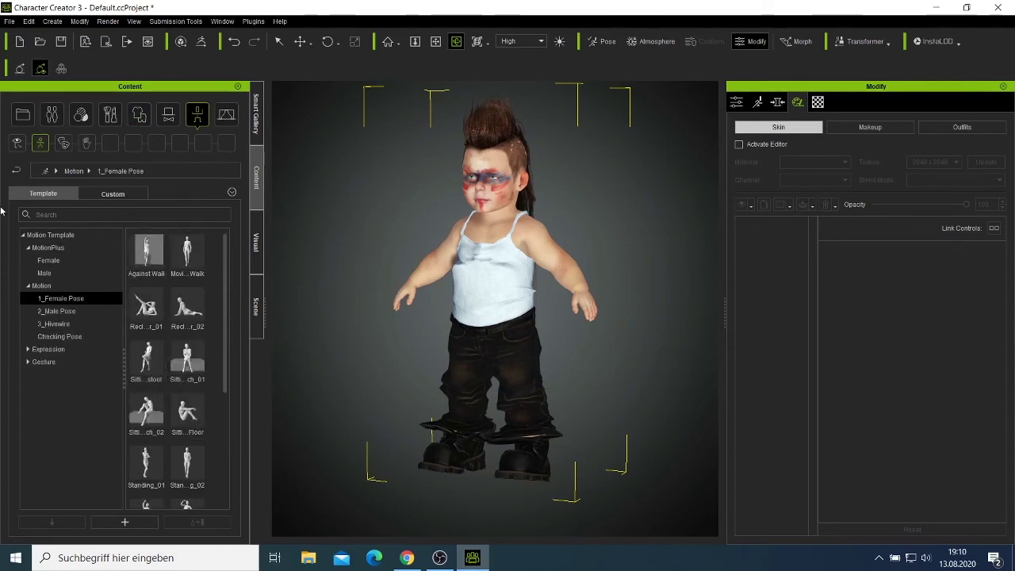
left_click(16, 171)
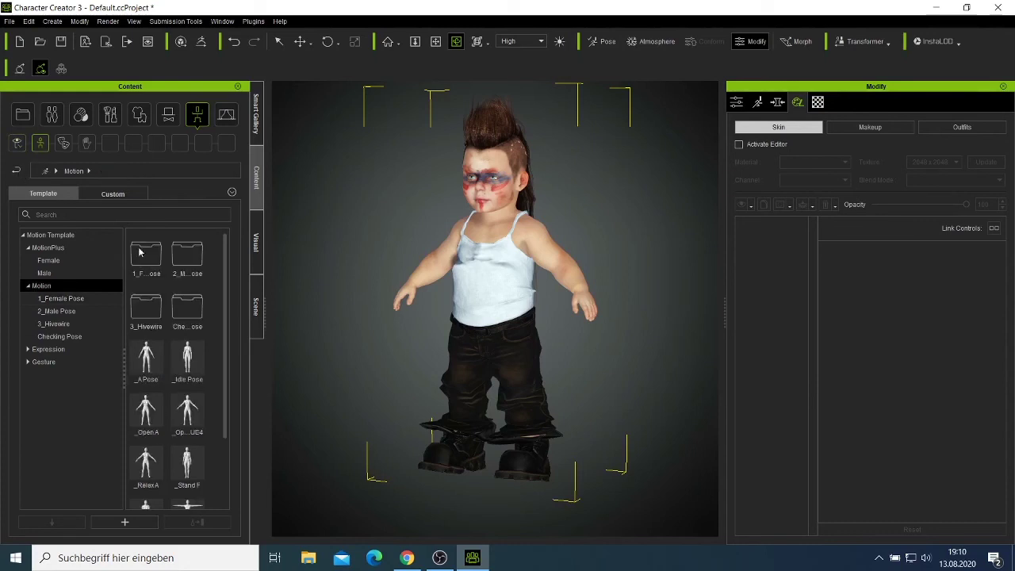
double_click(185, 256)
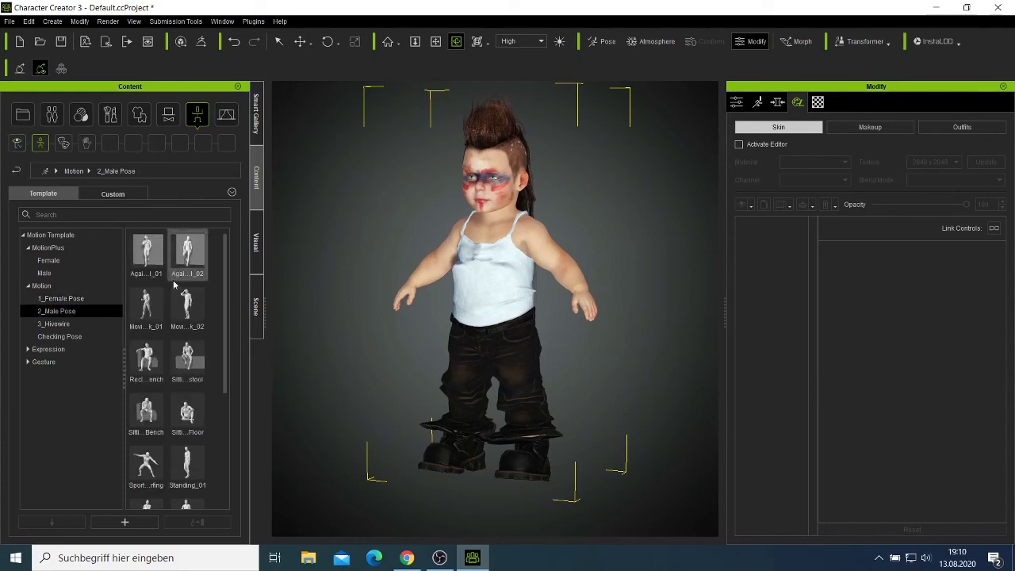
Step: Apply the second male walking pose, with a hand raised to the head, and check it from the front
double_click(192, 310)
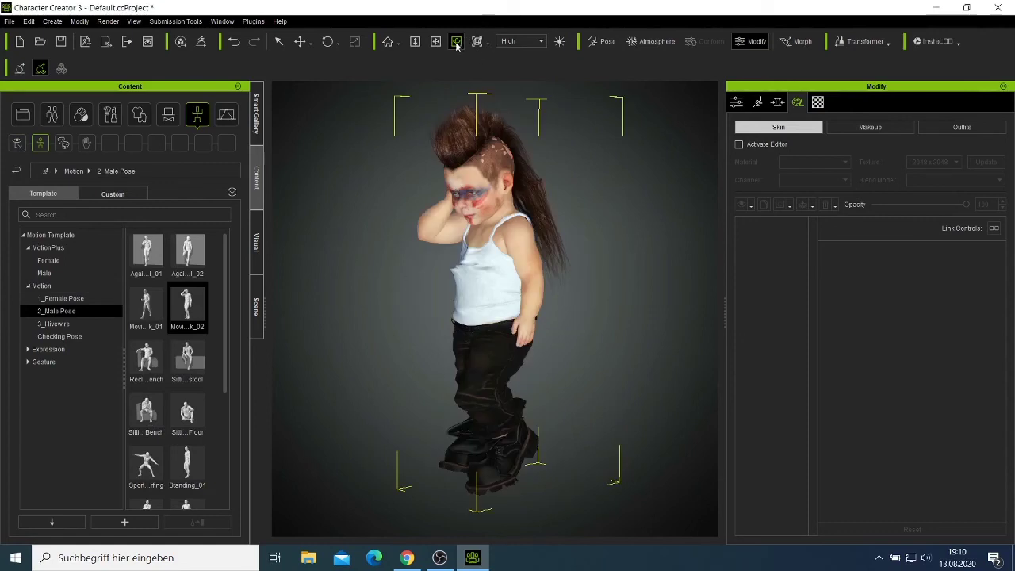
left_click_drag(497, 313, 652, 267)
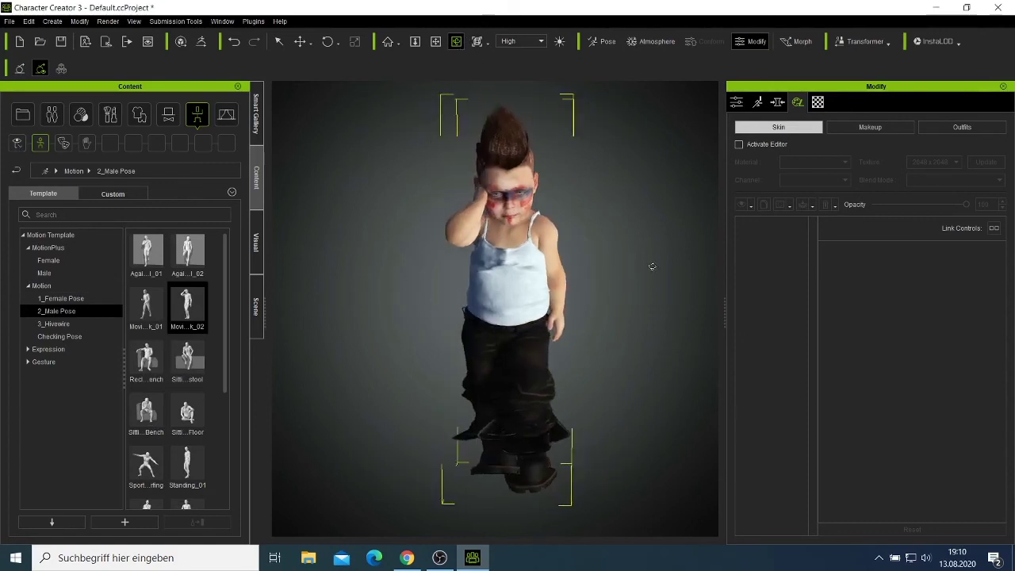
left_click_drag(517, 336, 559, 325)
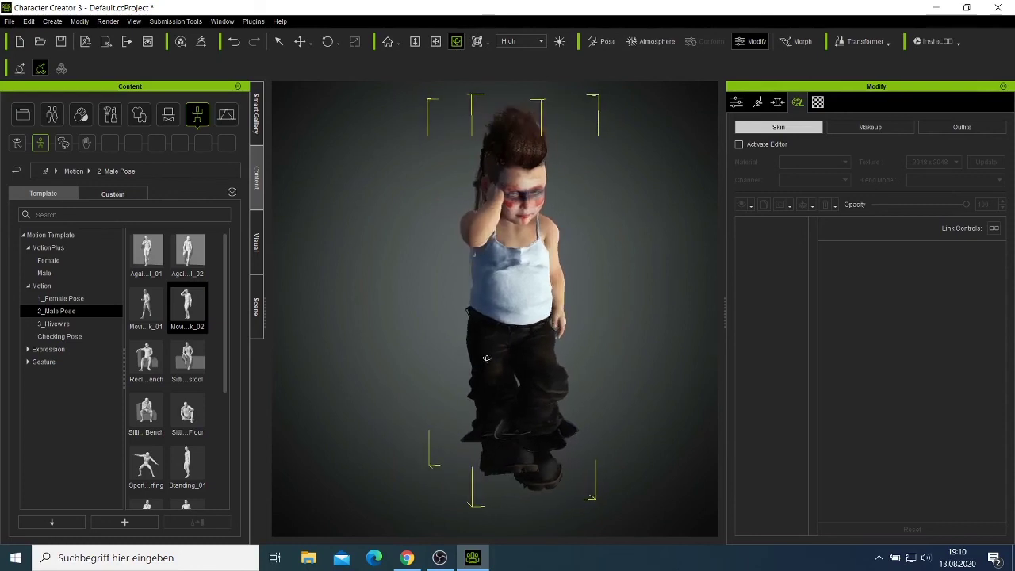
Step: Try the male sitting-on-stool pose and the sport surfing pose on the baby, with the whole figure in view
double_click(181, 362)
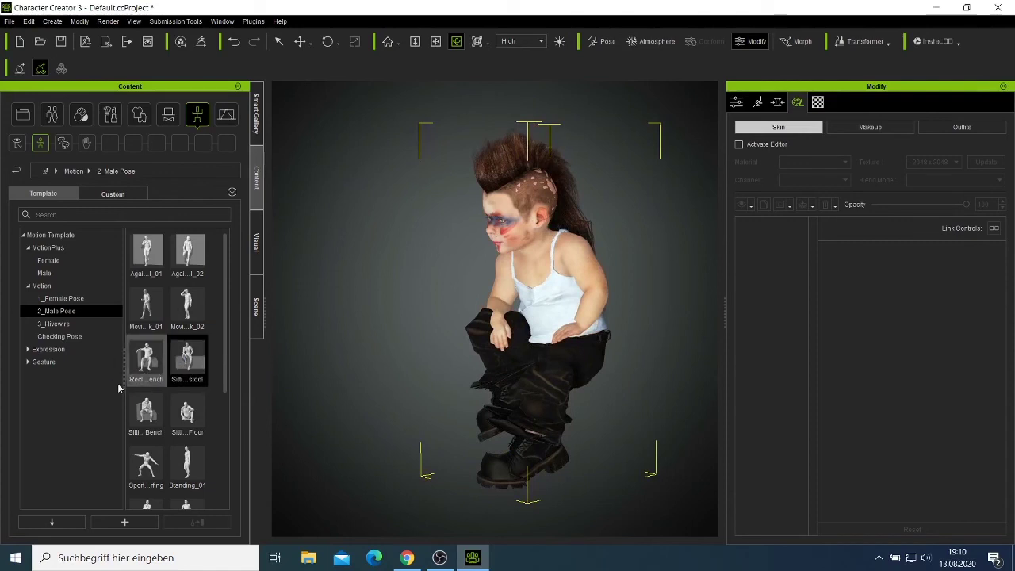
double_click(145, 469)
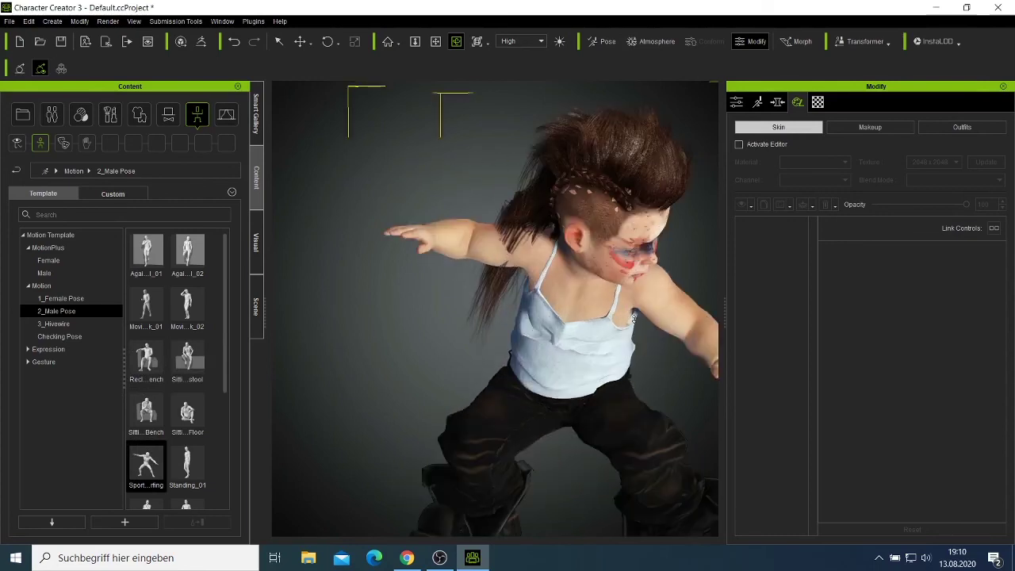
left_click(436, 41)
left_click_drag(539, 271, 469, 261)
scroll(486, 272, "down", 2)
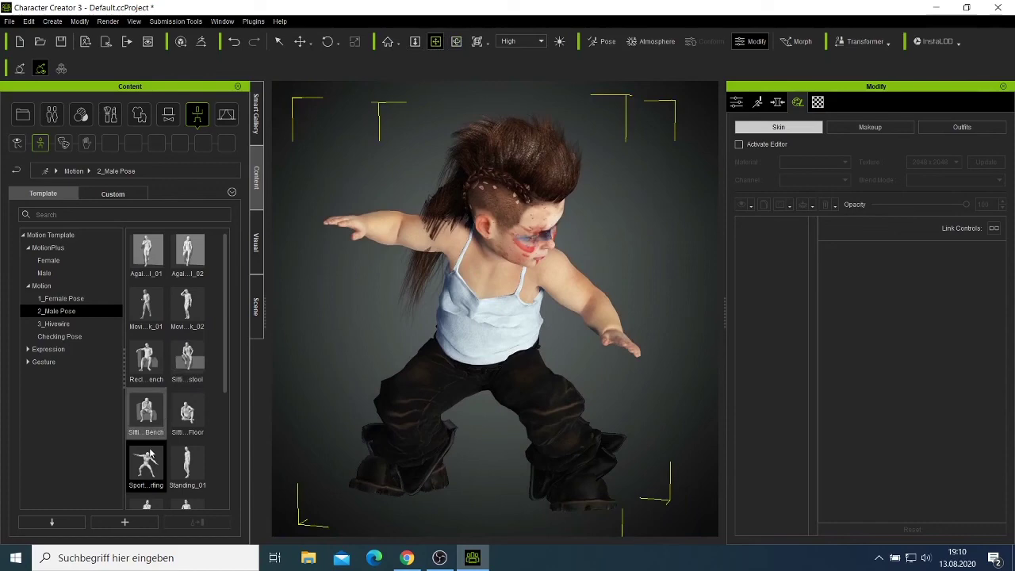
Step: Return the baby to the second male walking pose and inspect it from different angles
double_click(185, 308)
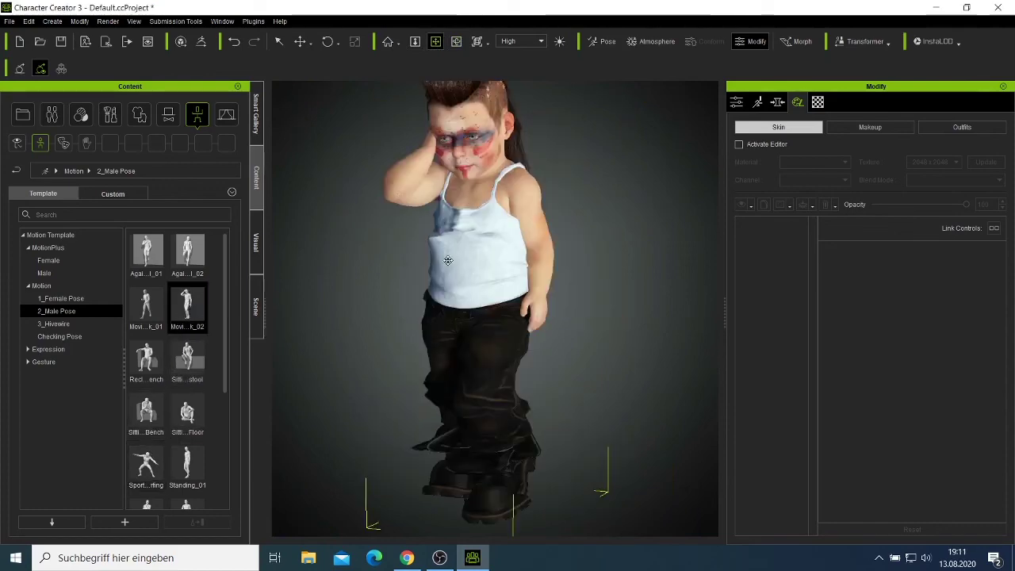
middle_click_drag(439, 354, 474, 388)
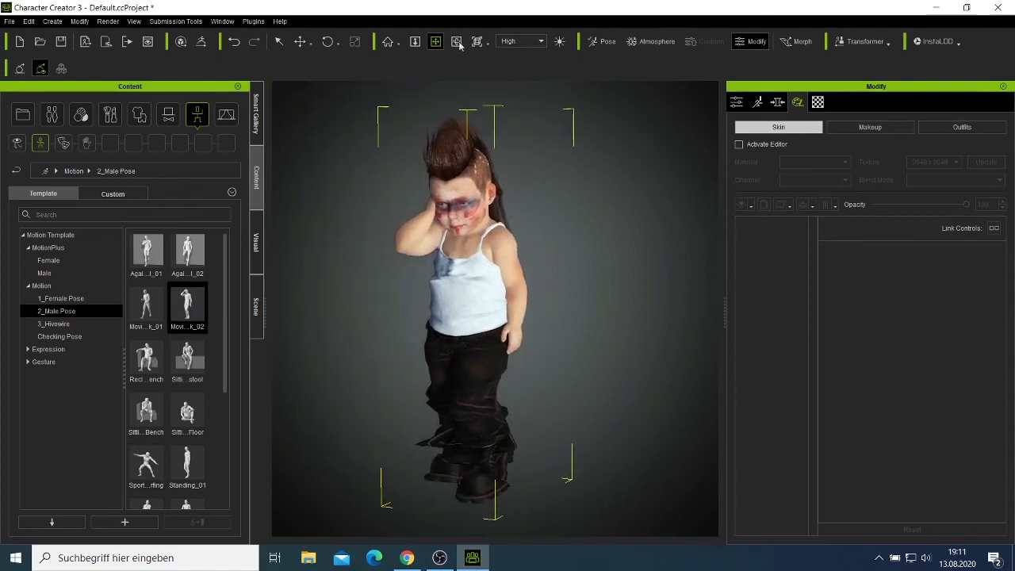
left_click(459, 44)
left_click_drag(478, 354, 697, 270)
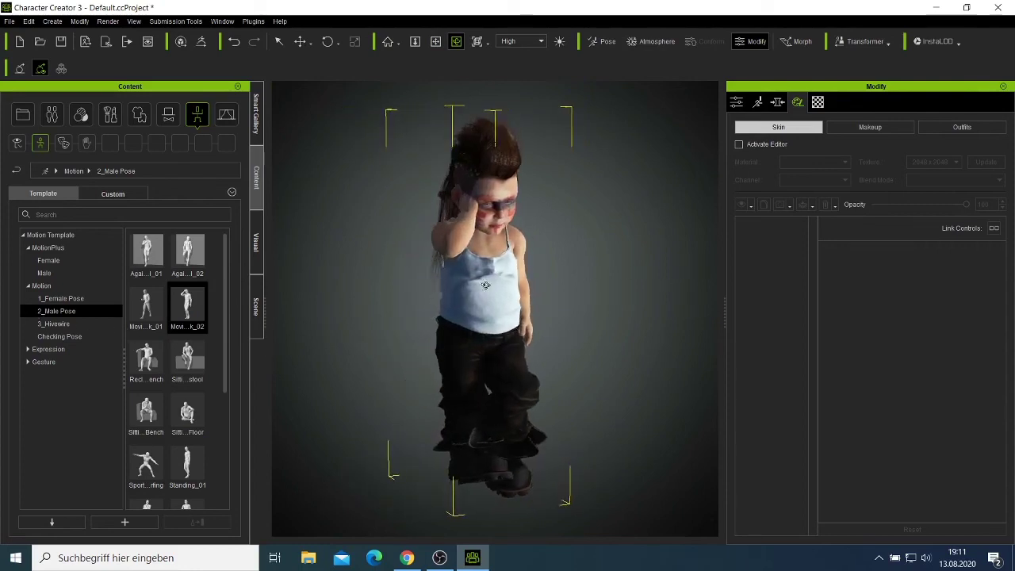
Step: Apply the first male against-wall pose, with the hand at the chin, and check it from the front
double_click(146, 263)
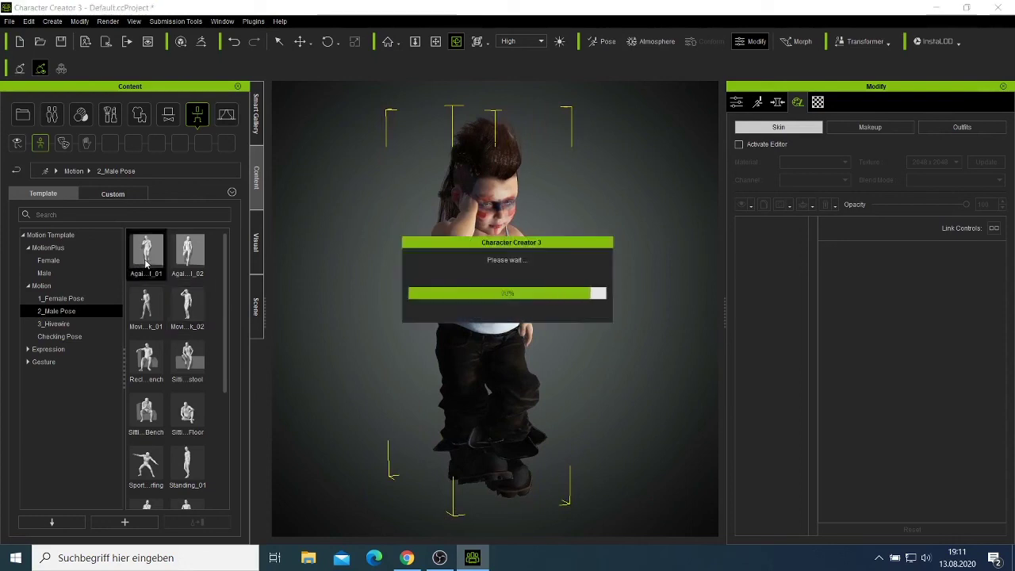
scroll(398, 325, "down", 1)
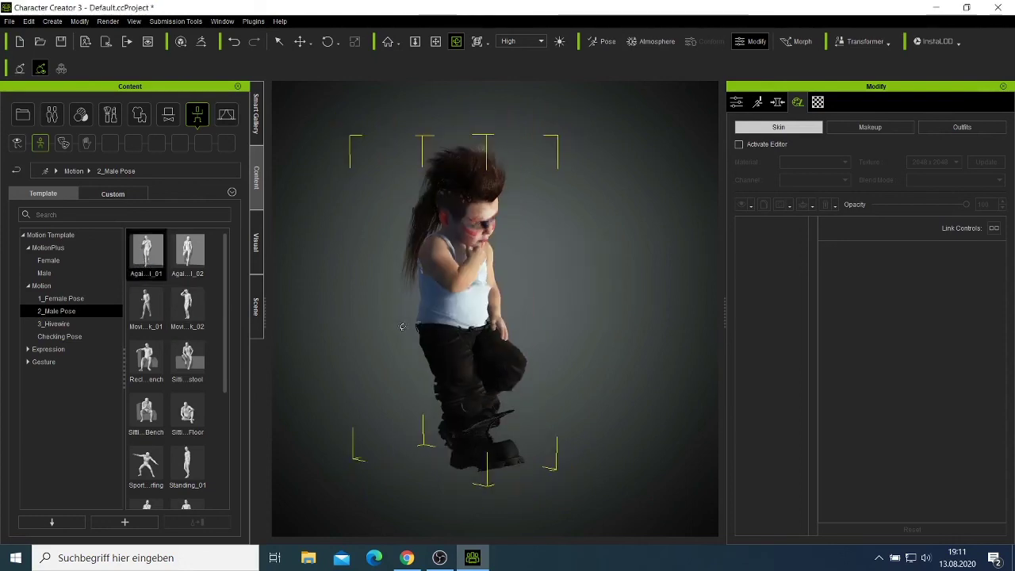
scroll(411, 326, "up", 2)
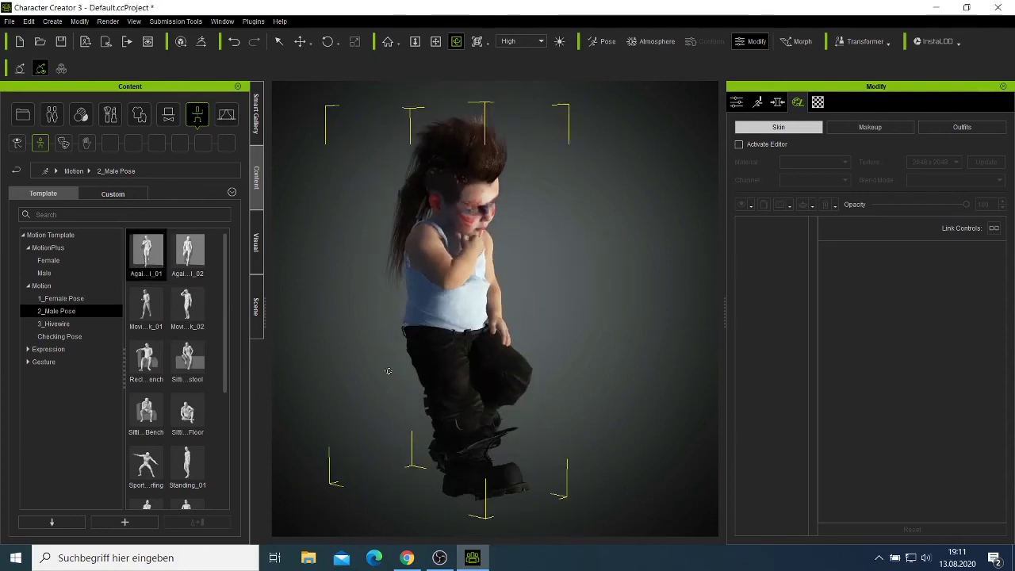
right_click_drag(388, 370, 244, 321)
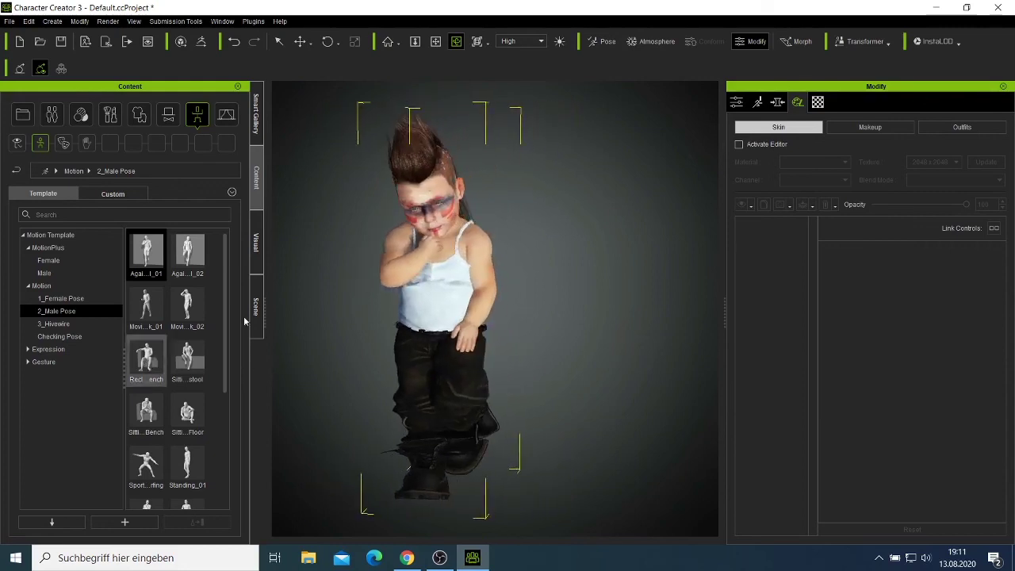
Step: Look through the character export options, including sending it to iClone, and the editing commands
left_click(10, 22)
mouse_move(89, 130)
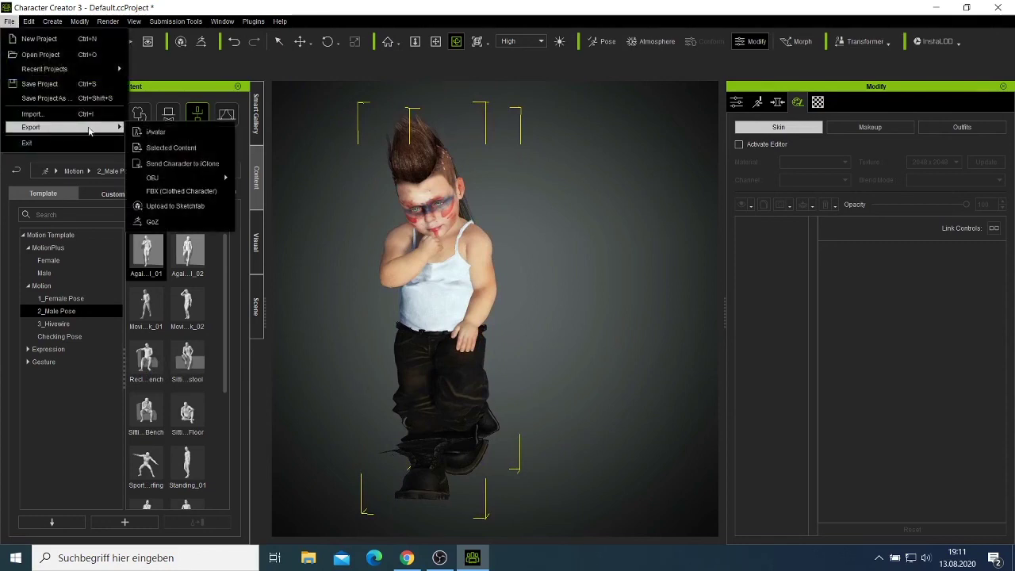
left_click(187, 165)
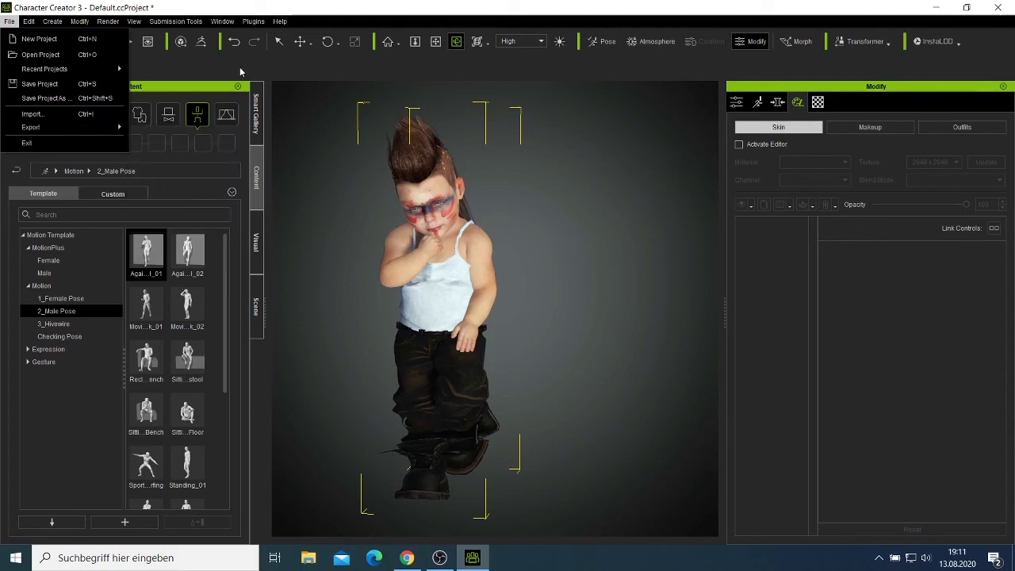
key("alt+e")
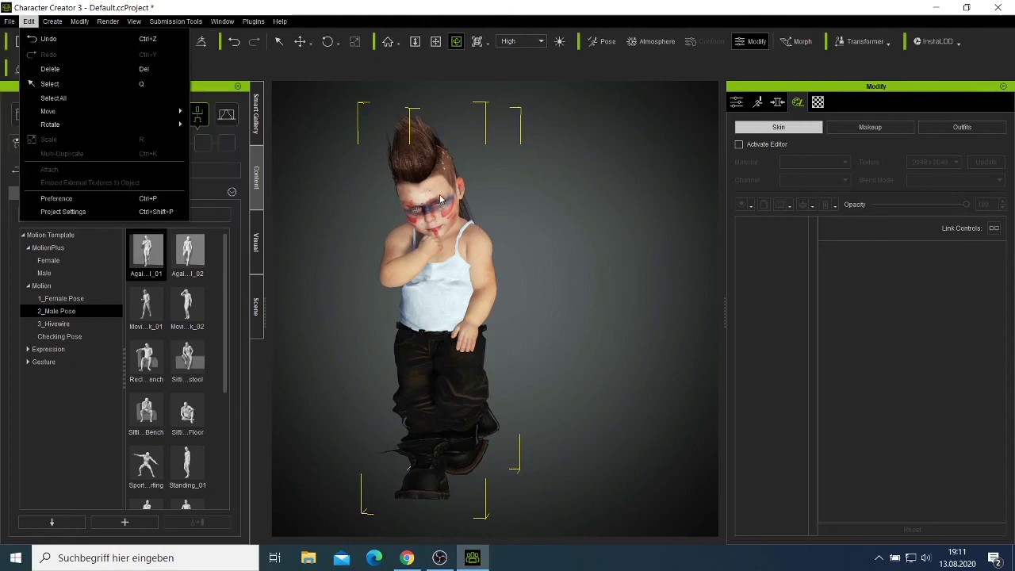
key("Escape")
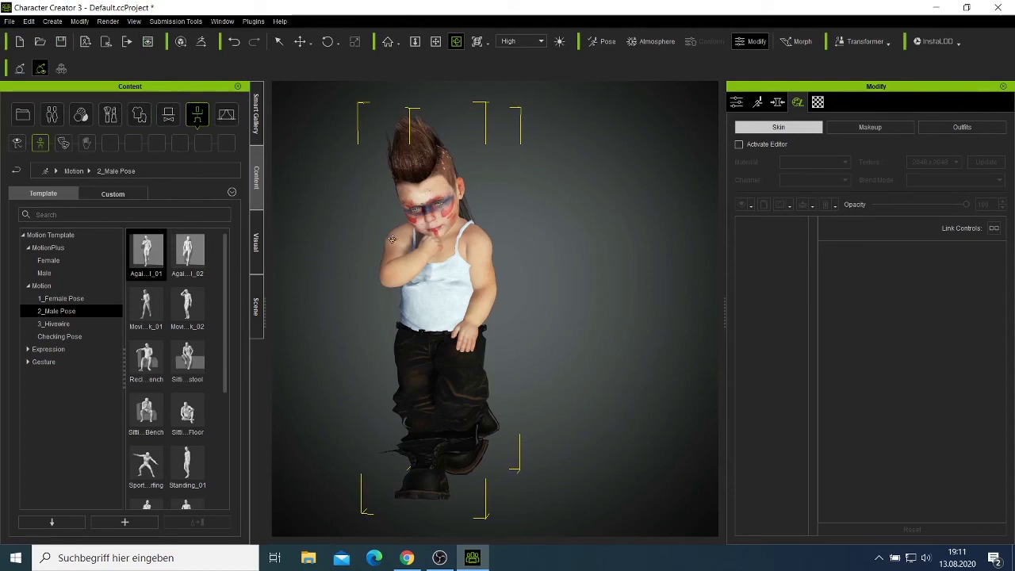
Step: Get the trial version of the recommended Contstanza Hair pack from the Smart Gallery and list the trial packs
scroll(390, 229, "up", 3)
scroll(384, 221, "down", 2)
left_click(254, 125)
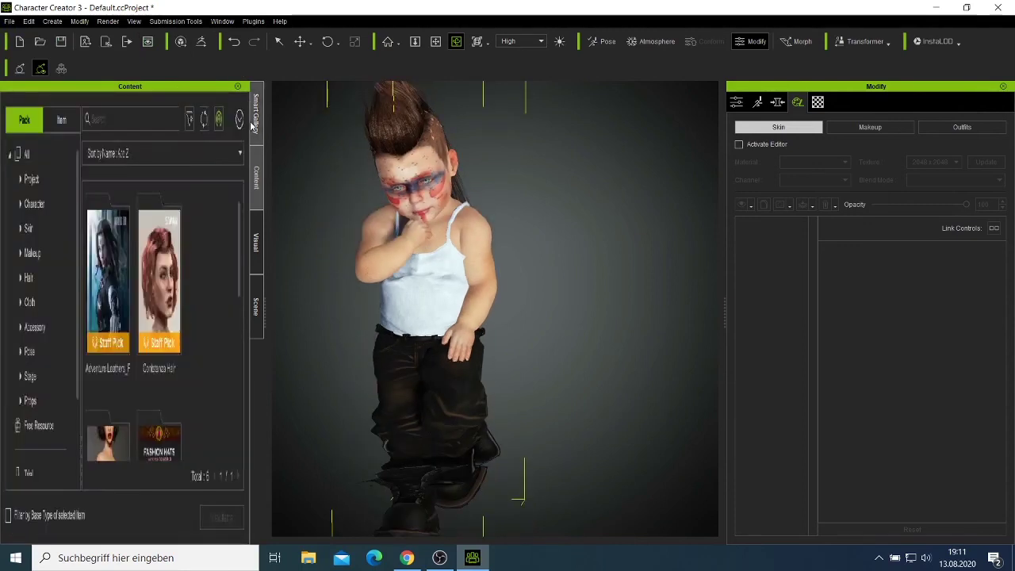
left_click(169, 311)
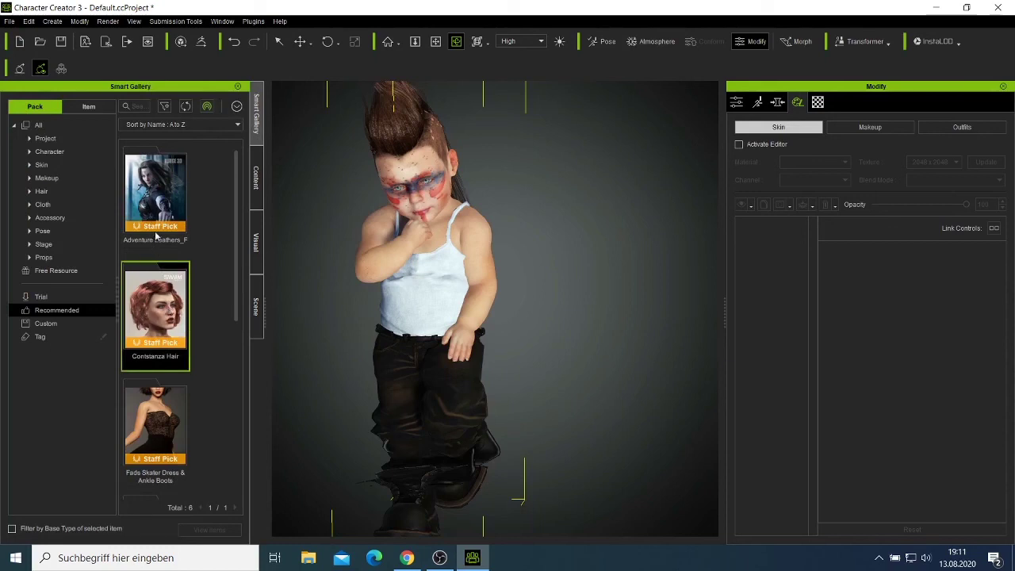
scroll(166, 301, "down", 2)
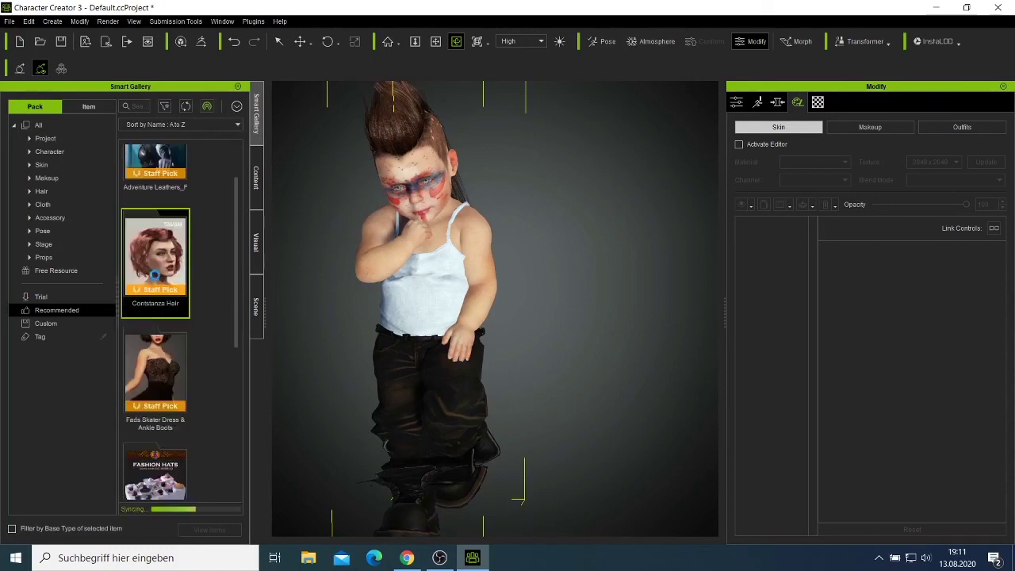
left_click(40, 297)
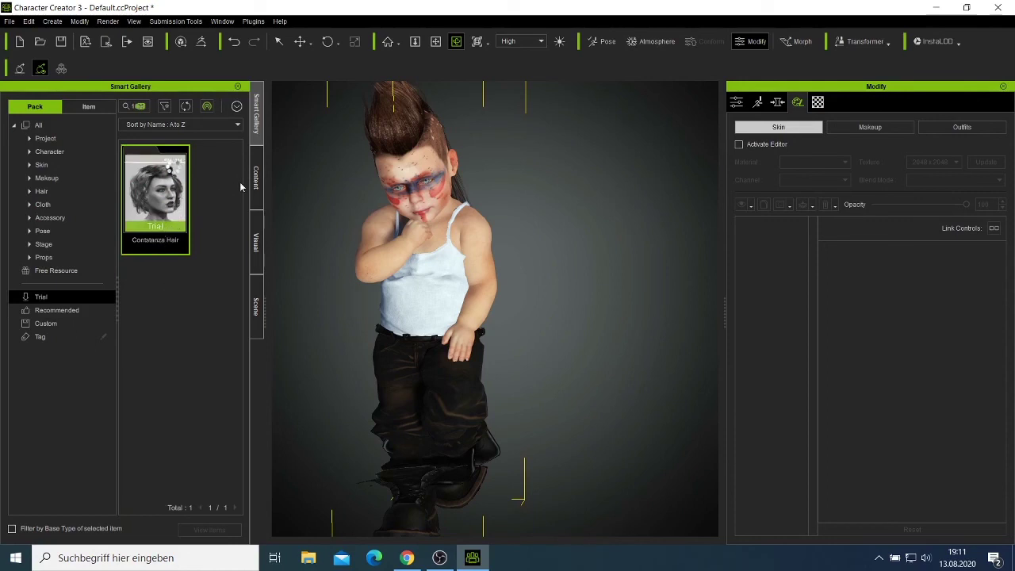
Step: Inspect the posed baby from the side, and check the Contstanza Hair trial pack in the Smart Gallery
right_click_drag(404, 312, 496, 287)
scroll(495, 288, "down", 2)
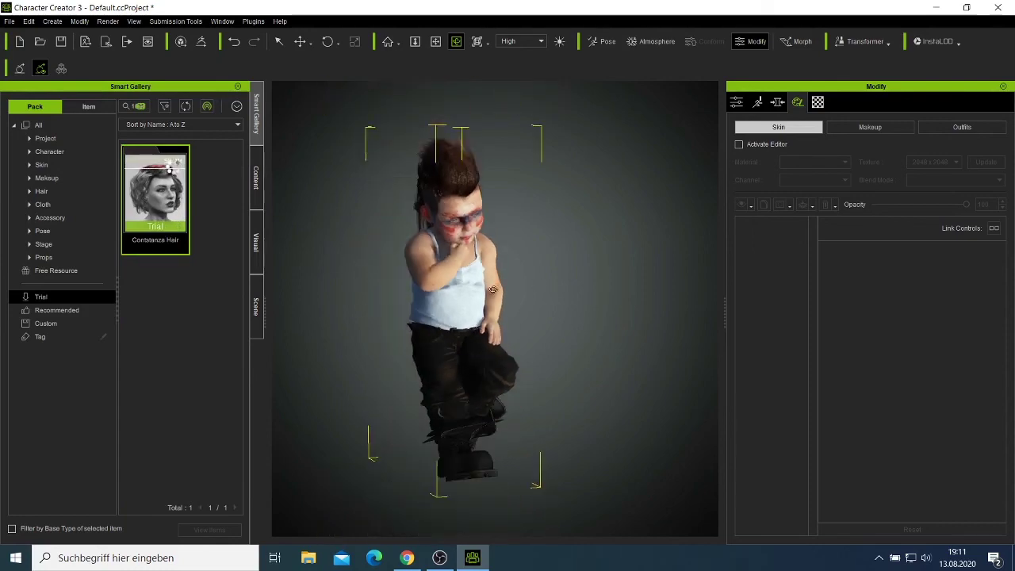
scroll(482, 287, "up", 1)
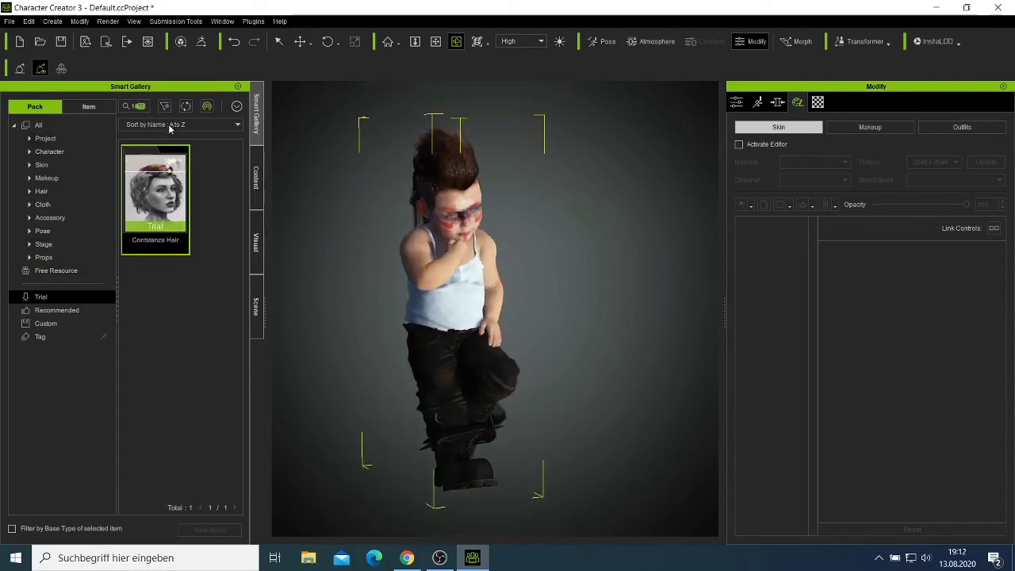
left_click(256, 176)
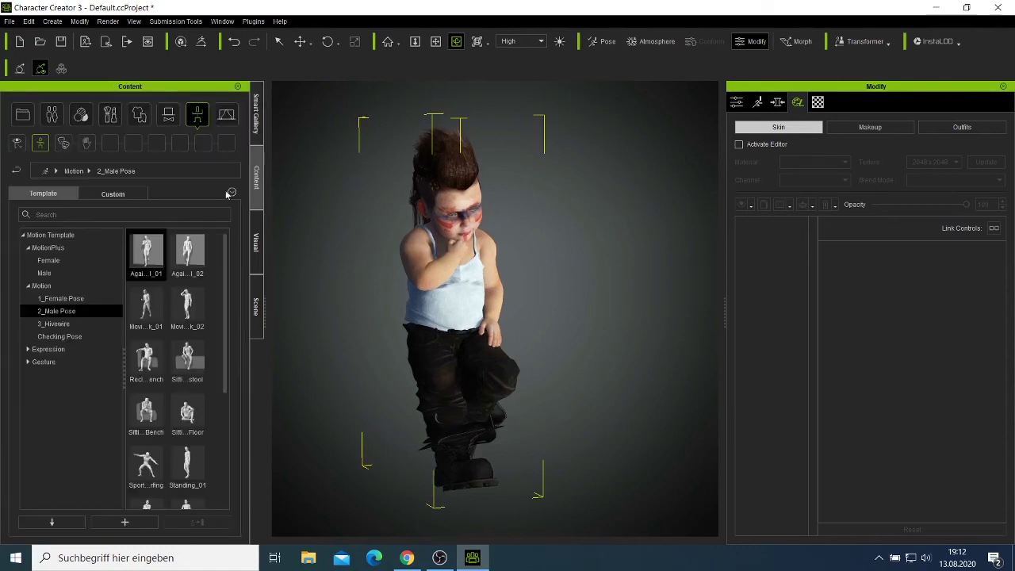
left_click(256, 127)
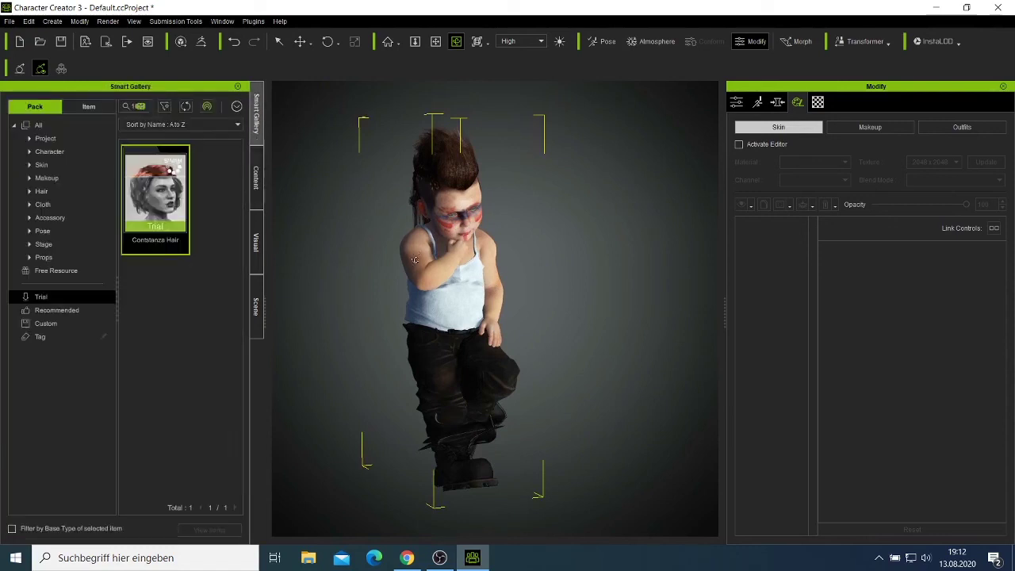
mouse_move(414, 260)
right_mouse_down()
mouse_move(328, 345)
mouse_move(245, 343)
mouse_move(310, 330)
mouse_move(403, 272)
right_mouse_up()
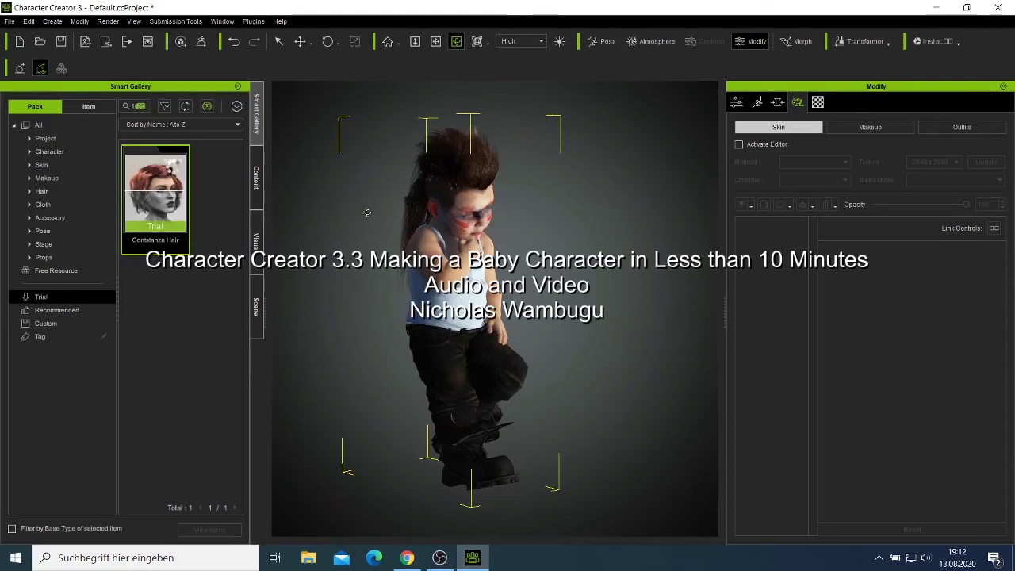
scroll(421, 218, "up", 2)
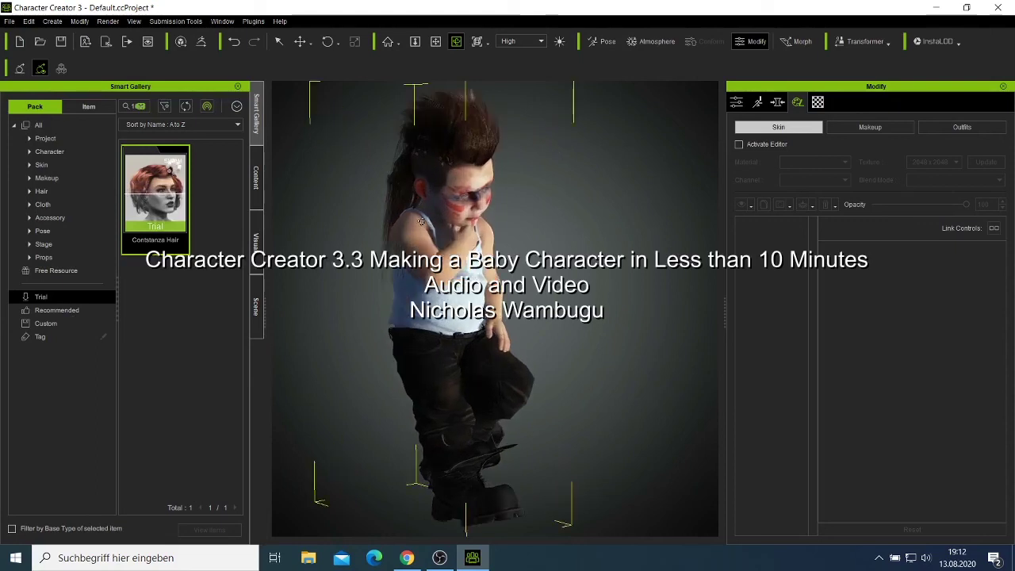